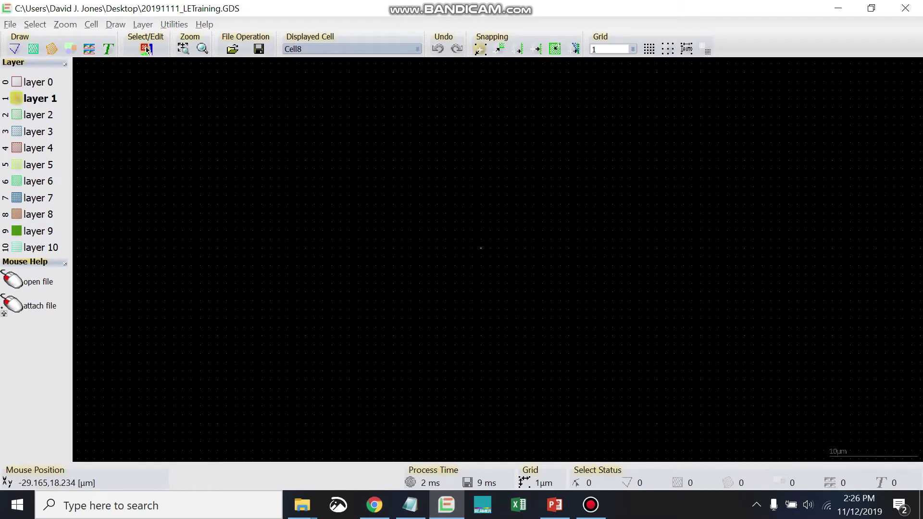
Look through the Boolean operations list and the Windows app list's BEAMER folder, then close both
{"action": "key", "text": "alt+u"}
{"action": "key", "text": "b"}
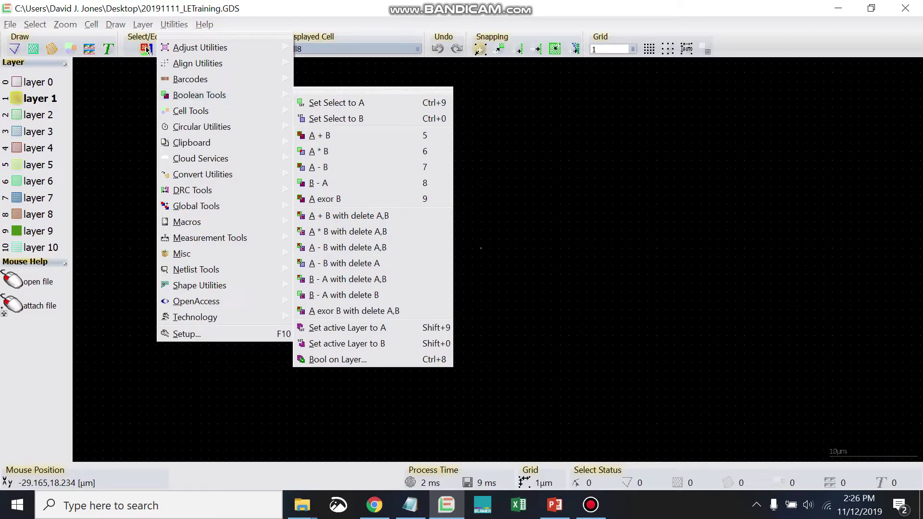
{"action": "left_click", "coordinate": [146, 50]}
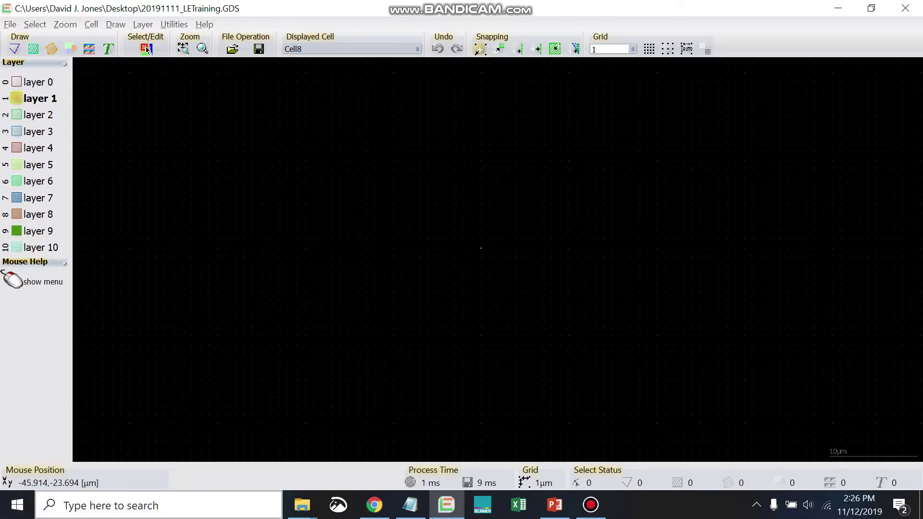
{"action": "left_click", "coordinate": [17, 505]}
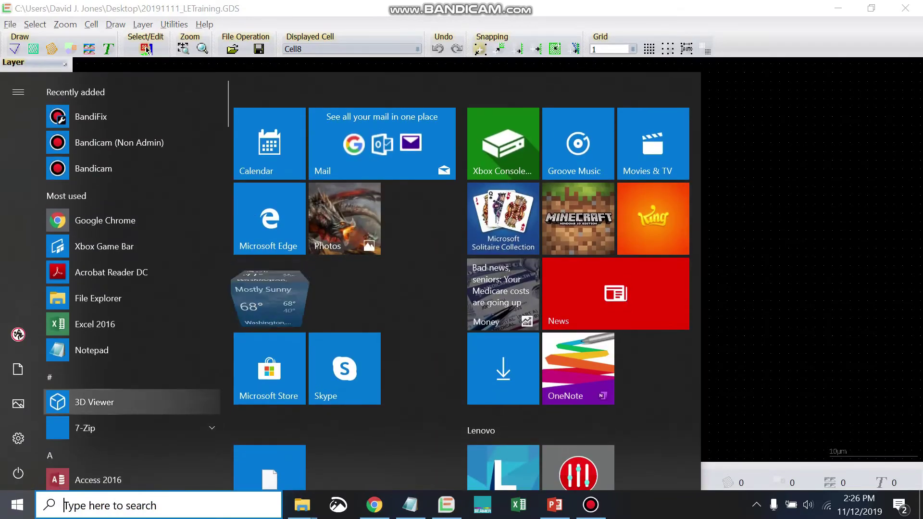
{"action": "scroll", "coordinate": [121, 362], "scroll_direction": "down", "scroll_amount": 5}
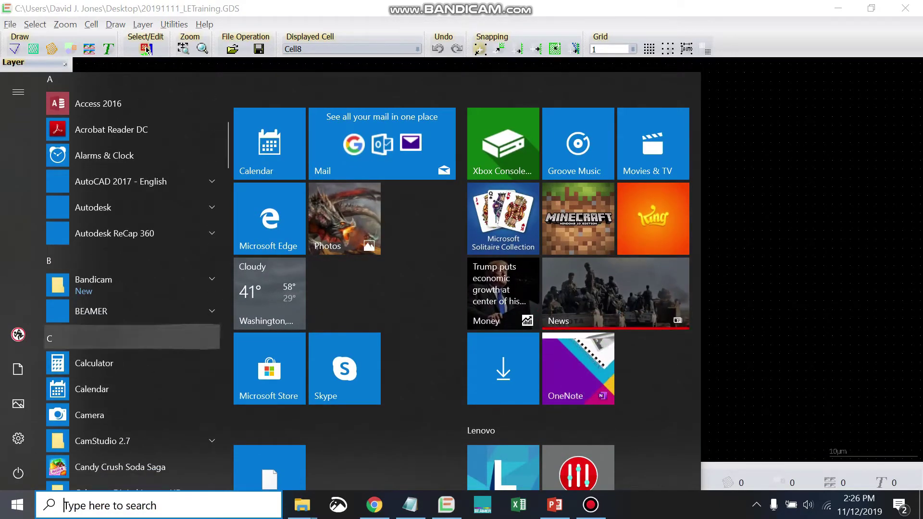
{"action": "left_click", "coordinate": [121, 311]}
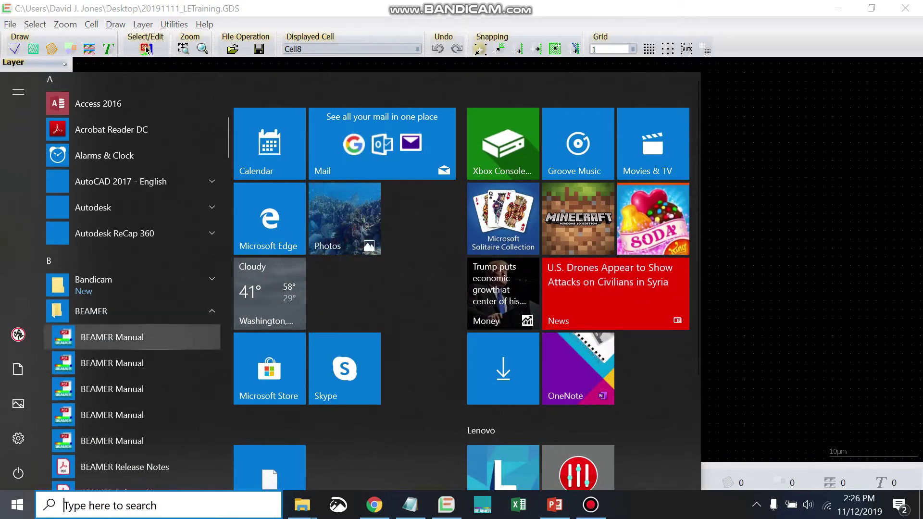
{"action": "scroll", "coordinate": [120, 337], "scroll_direction": "down", "scroll_amount": 3}
{"action": "scroll", "coordinate": [120, 230], "scroll_direction": "down", "scroll_amount": 4}
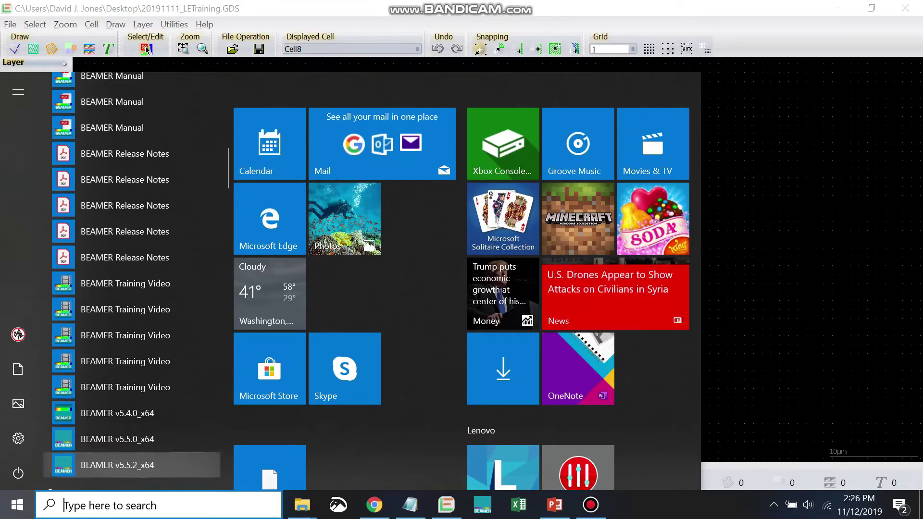
{"action": "key", "text": "Escape"}
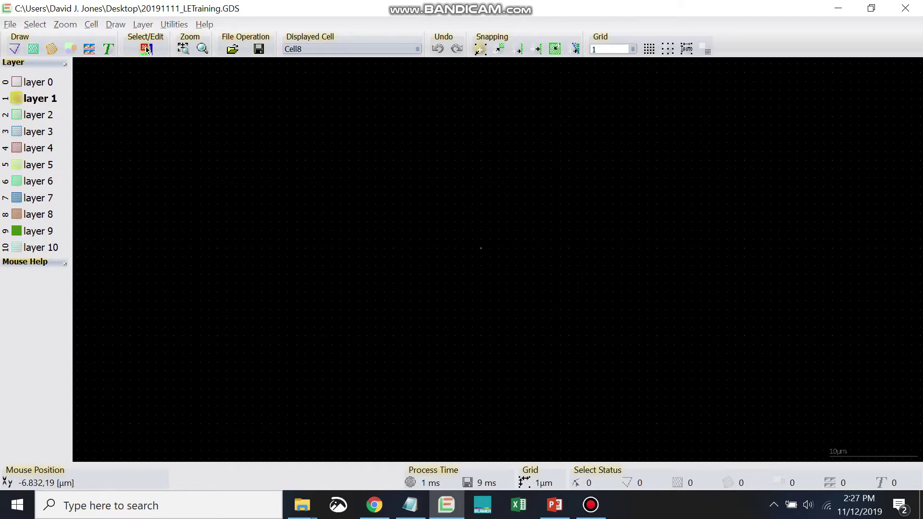
Draw an upper-left box and a second box overlapping its lower right on layer 1, then return to Select mode
{"action": "key", "text": "alt+u"}
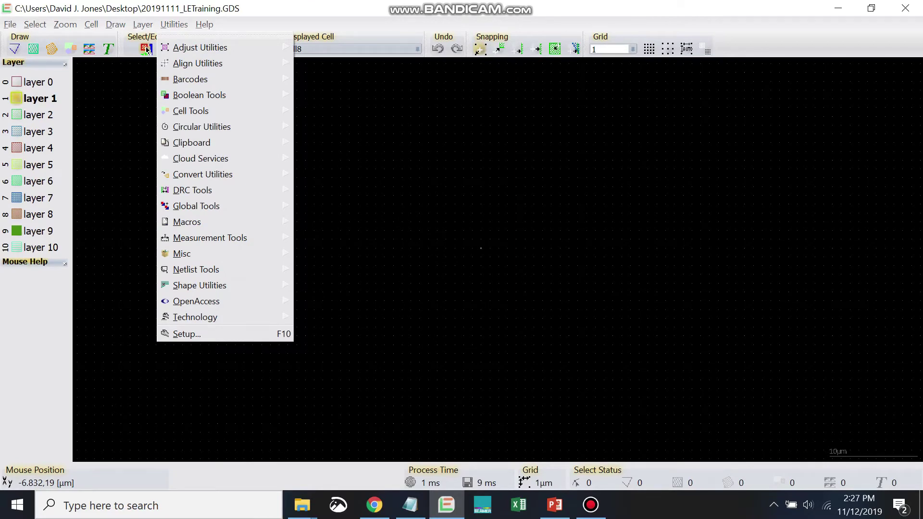
{"action": "key", "text": "Escape"}
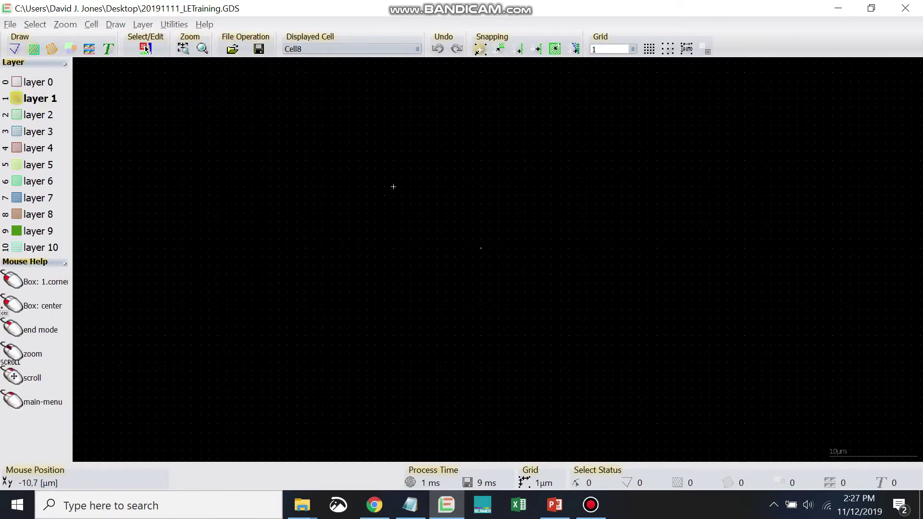
{"action": "left_click", "coordinate": [507, 310]}
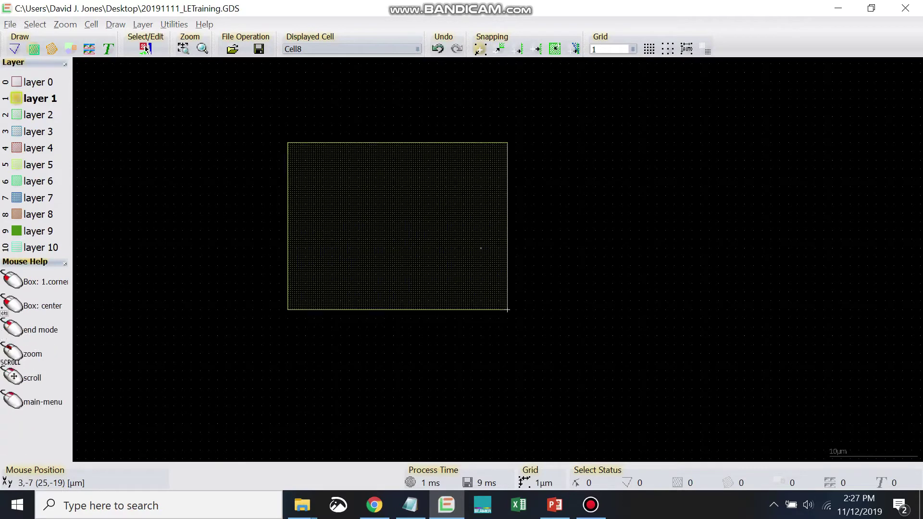
{"action": "left_click", "coordinate": [595, 231]}
{"action": "left_click", "coordinate": [419, 380]}
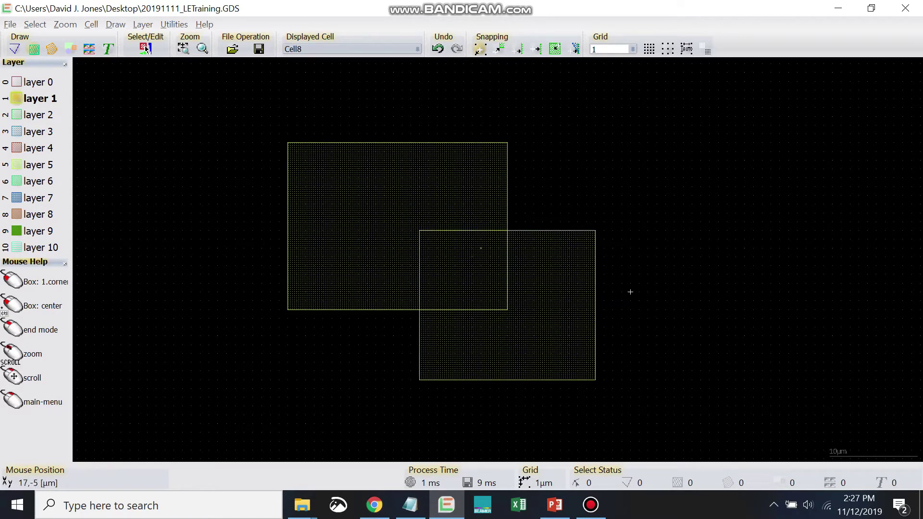
{"action": "left_click", "coordinate": [146, 48]}
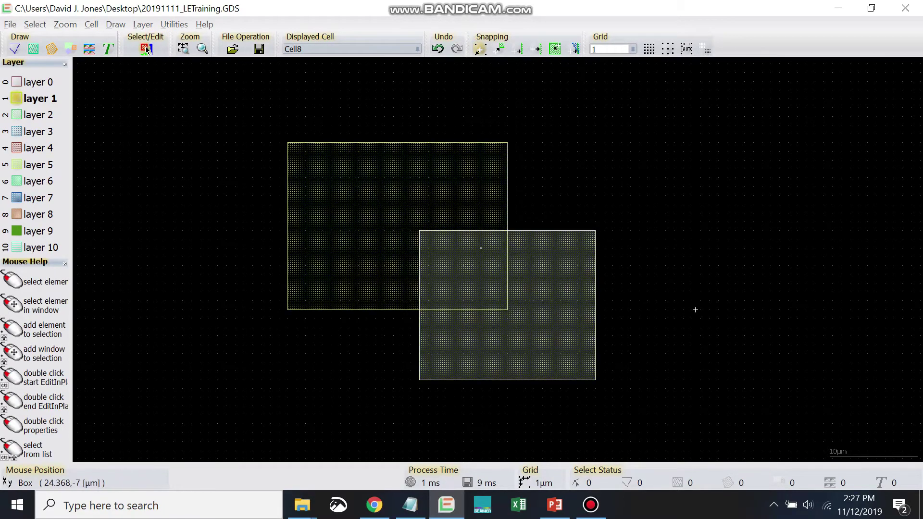
{"action": "key", "text": "alt+u"}
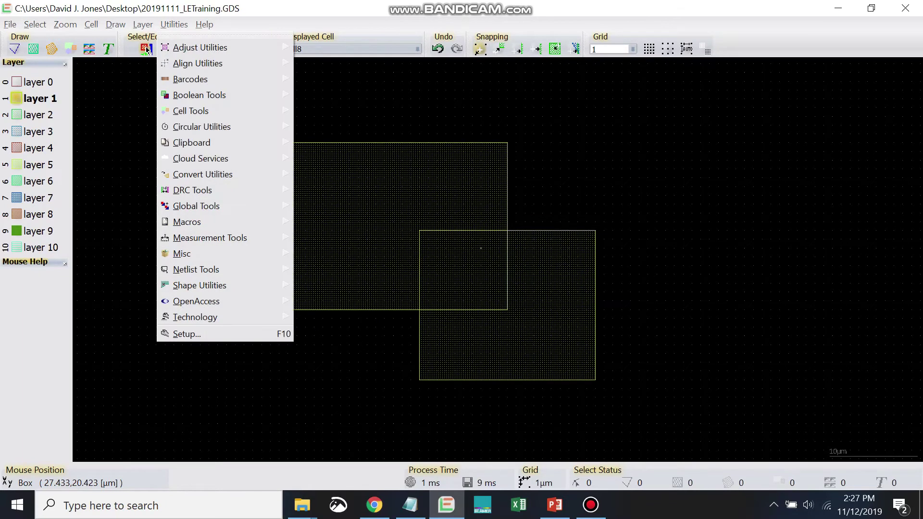
{"action": "key", "text": "Down"}
{"action": "key", "text": "Down"}
{"action": "key", "text": "Down"}
{"action": "key", "text": "Right"}
{"action": "key", "text": "Down"}
{"action": "key", "text": "Down"}
{"action": "key", "text": "Down"}
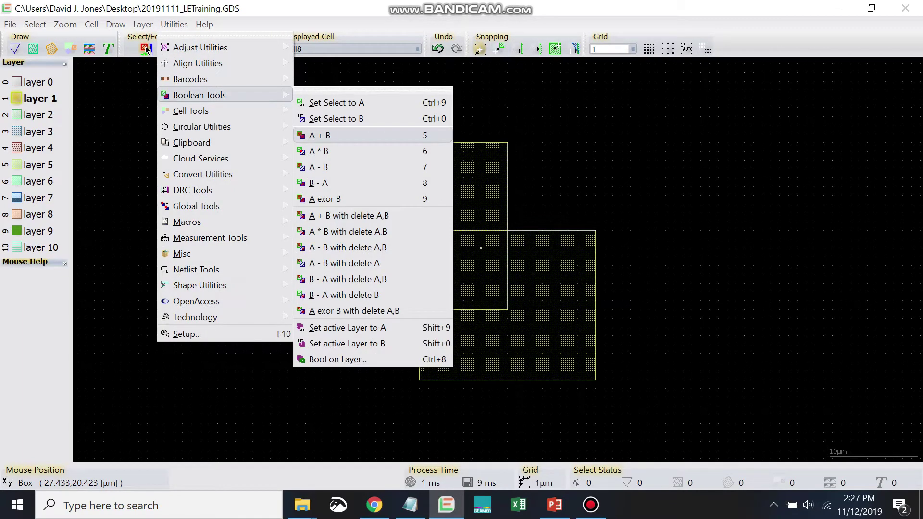
{"action": "key", "text": "Down"}
{"action": "key", "text": "Down"}
{"action": "key", "text": "Down"}
{"action": "key", "text": "Down"}
{"action": "key", "text": "Down"}
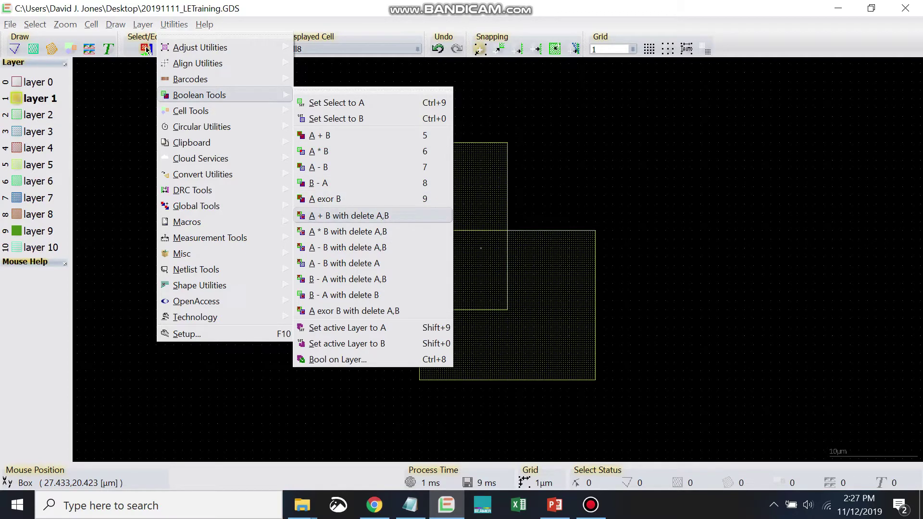
{"action": "key", "text": "Down"}
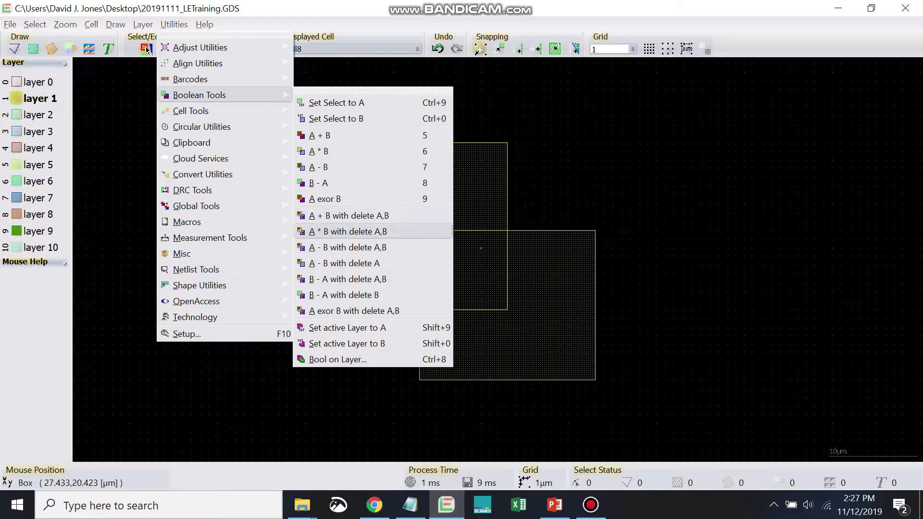
{"action": "key", "text": "Down"}
{"action": "key", "text": "Down"}
{"action": "key", "text": "Down"}
{"action": "key", "text": "Down"}
{"action": "key", "text": "Down"}
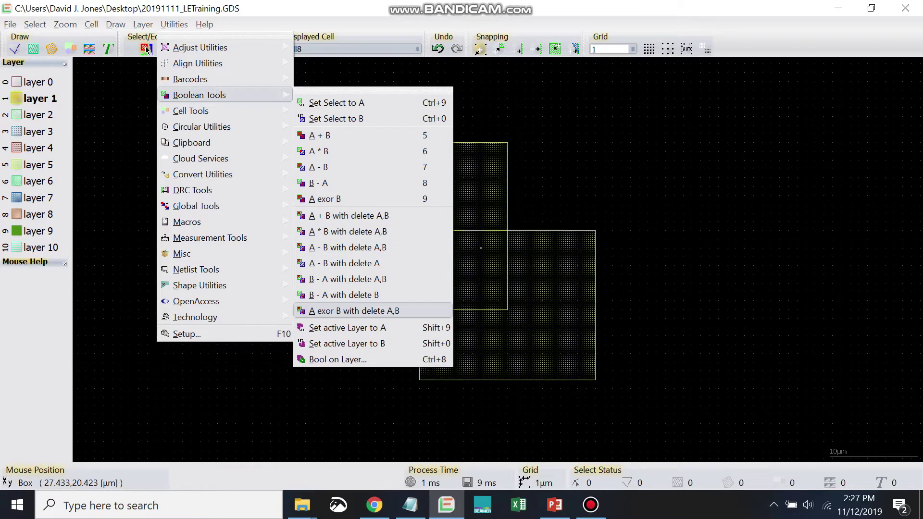
{"action": "key", "text": "Up"}
{"action": "key", "text": "Up"}
{"action": "key", "text": "Up"}
{"action": "key", "text": "Up"}
{"action": "key", "text": "Up"}
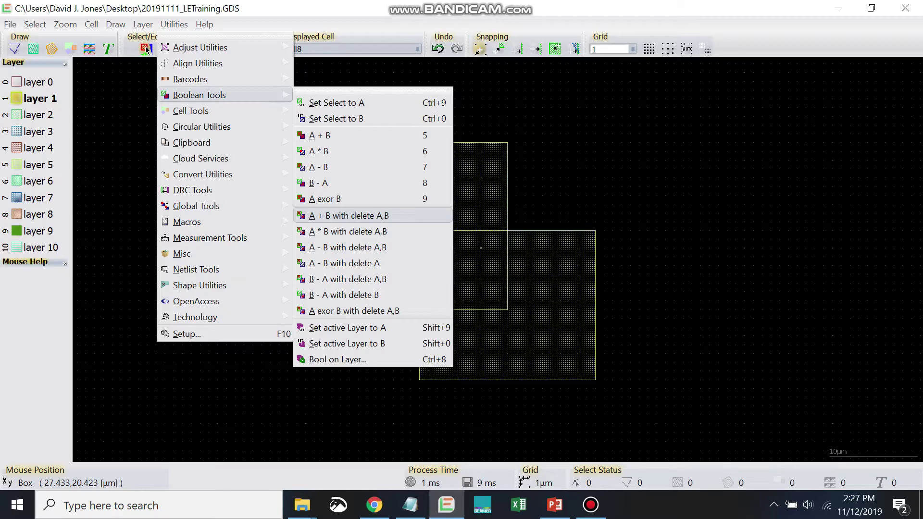
{"action": "key", "text": "Up"}
{"action": "key", "text": "Up"}
{"action": "key", "text": "Up"}
{"action": "key", "text": "Up"}
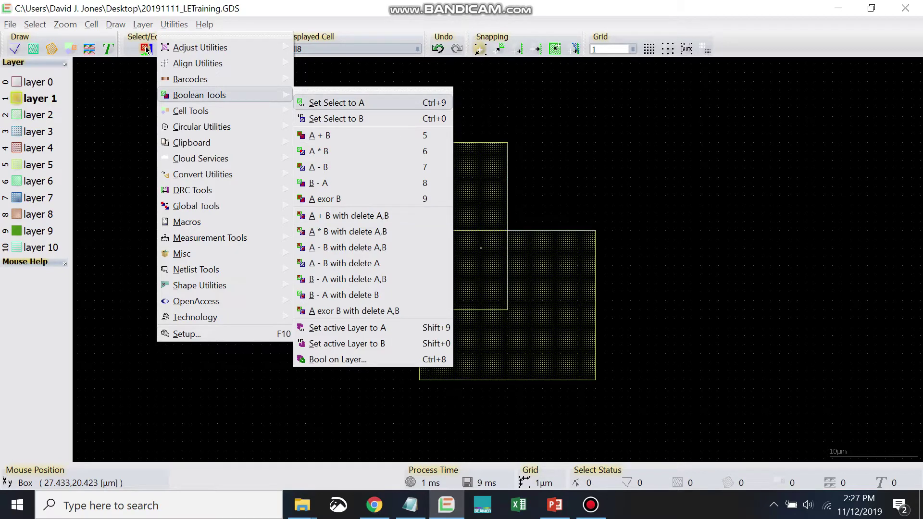
{"action": "key", "text": "Down"}
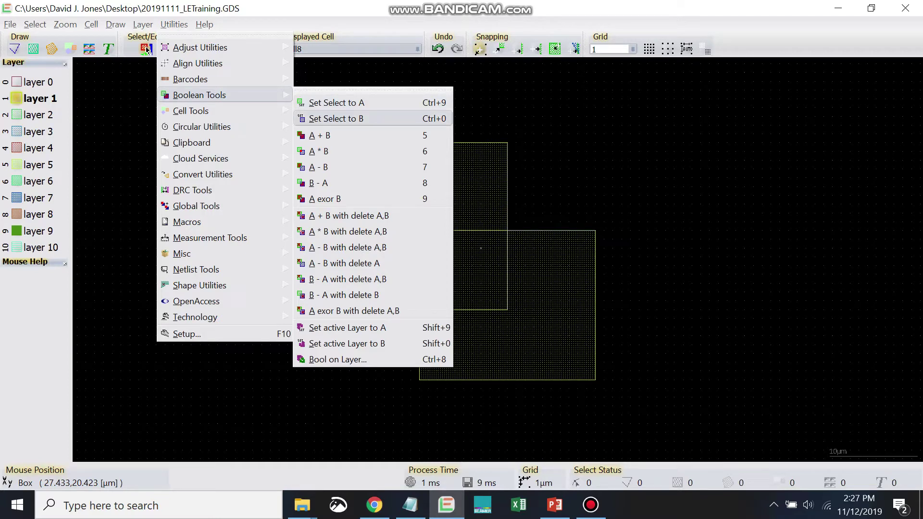
{"action": "key", "text": "Down"}
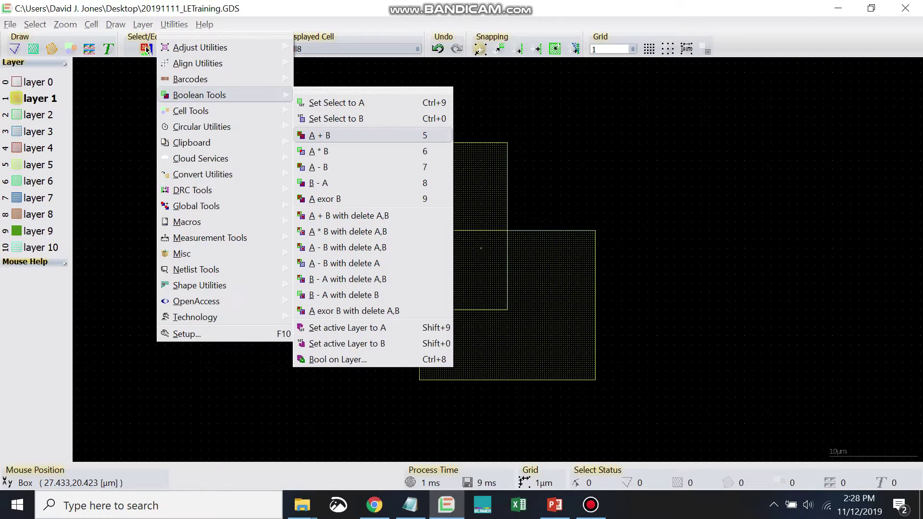
{"action": "key", "text": "Up"}
{"action": "key", "text": "Up"}
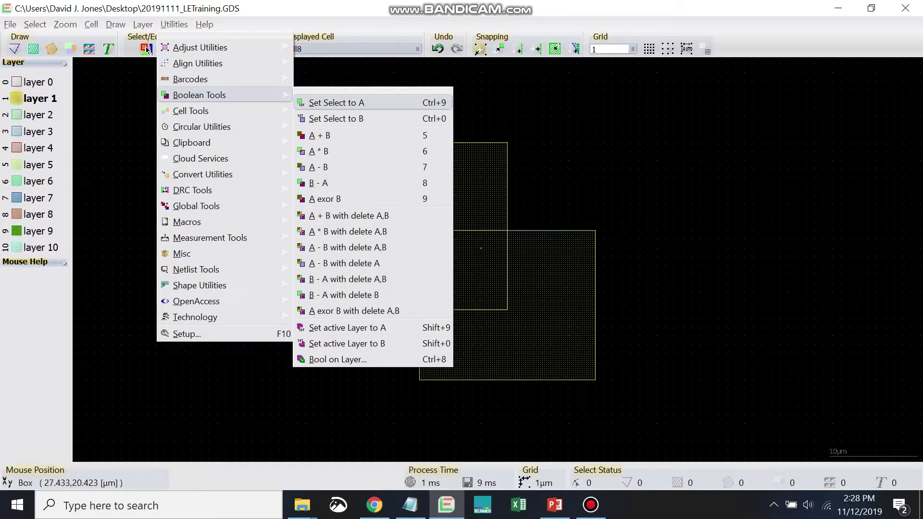
{"action": "key", "text": "Return"}
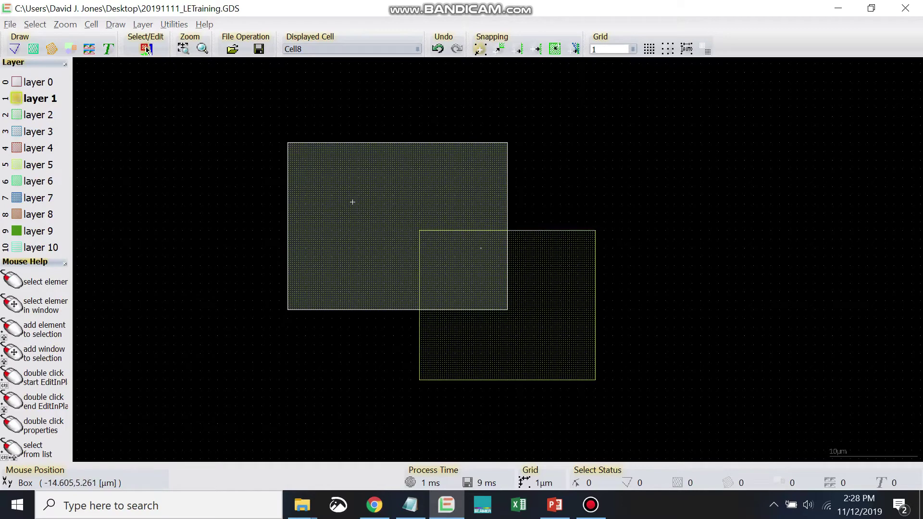
Mark the upper-left box as Boolean input A, deselect both boxes, and open the Utilities menu
{"action": "left_click", "coordinate": [558, 352]}
{"action": "left_click", "coordinate": [313, 214]}
{"action": "left_click", "coordinate": [146, 50]}
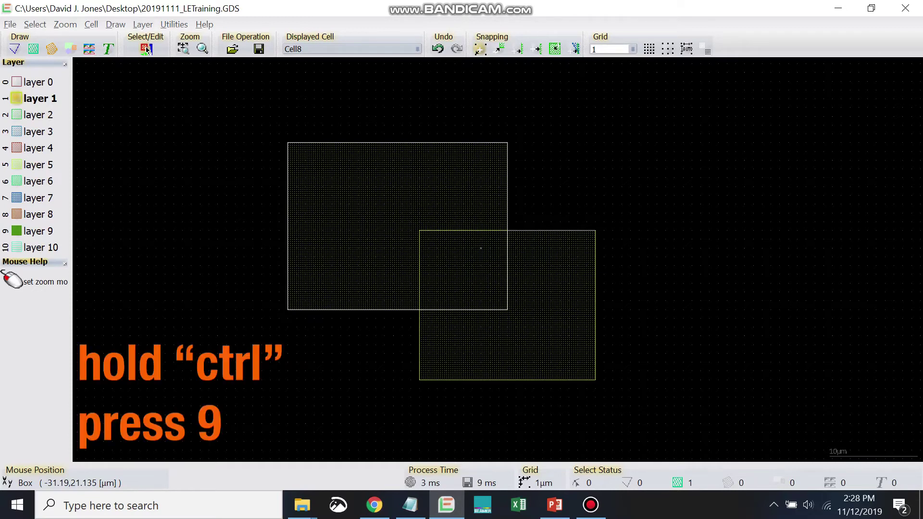
{"action": "key", "text": "ctrl+9"}
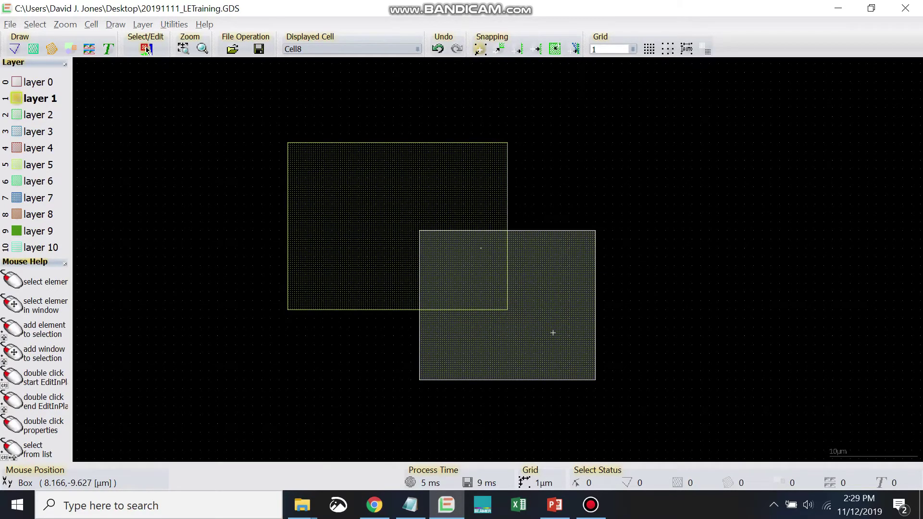
{"action": "left_click", "coordinate": [549, 308]}
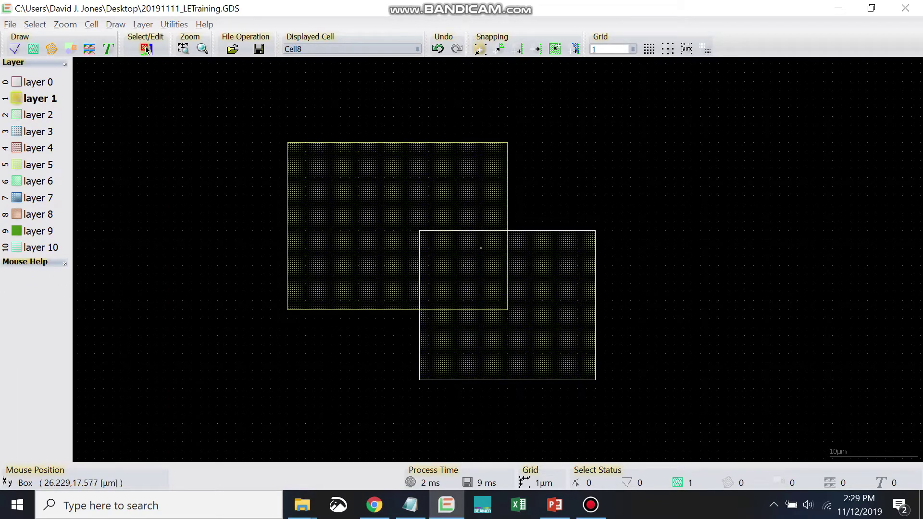
{"action": "left_click", "coordinate": [147, 50]}
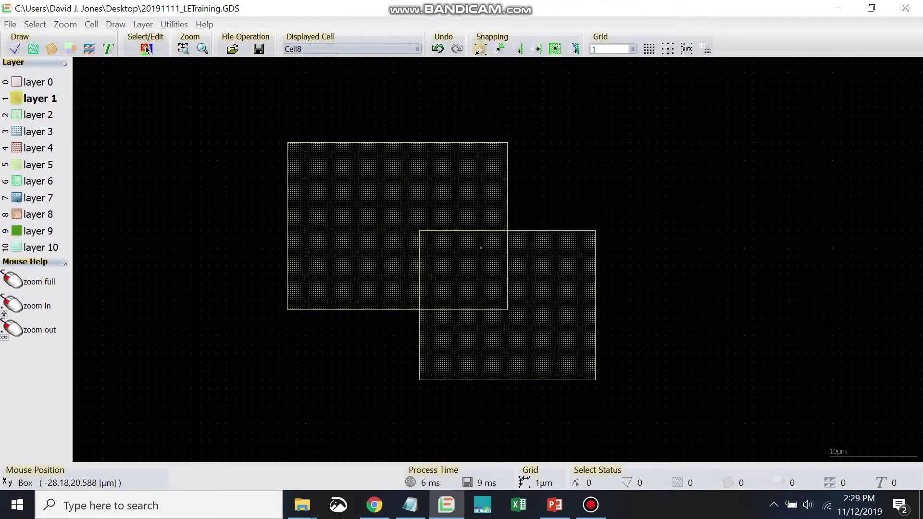
{"action": "key", "text": "alt+u"}
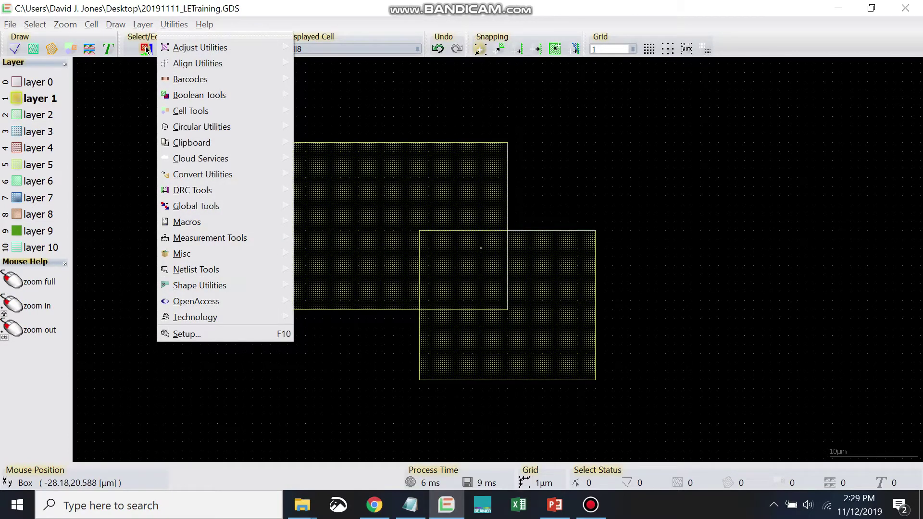
Run Boolean Tools 'A exor B with delete A,B' on the two boxes, leaving the overlap empty
{"action": "key", "text": "Down"}
{"action": "key", "text": "Down"}
{"action": "key", "text": "Down"}
{"action": "key", "text": "Down"}
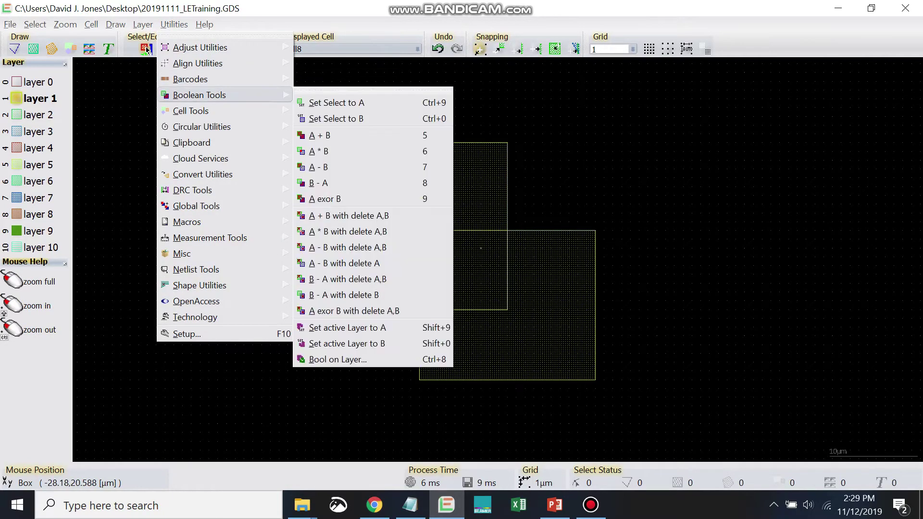
{"action": "key", "text": "Down"}
{"action": "key", "text": "Up"}
{"action": "key", "text": "Right"}
{"action": "key", "text": "Down"}
{"action": "key", "text": "Down"}
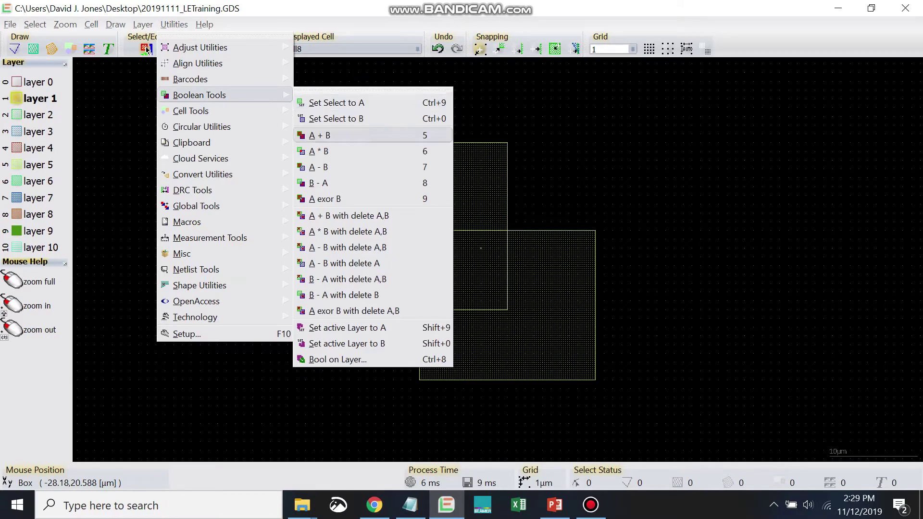
{"action": "key", "text": "Down"}
{"action": "key", "text": "Up"}
{"action": "key", "text": "Down"}
{"action": "key", "text": "Down"}
{"action": "key", "text": "Down"}
{"action": "key", "text": "Down"}
{"action": "key", "text": "Down"}
{"action": "key", "text": "Down"}
{"action": "key", "text": "Up"}
{"action": "key", "text": "Down"}
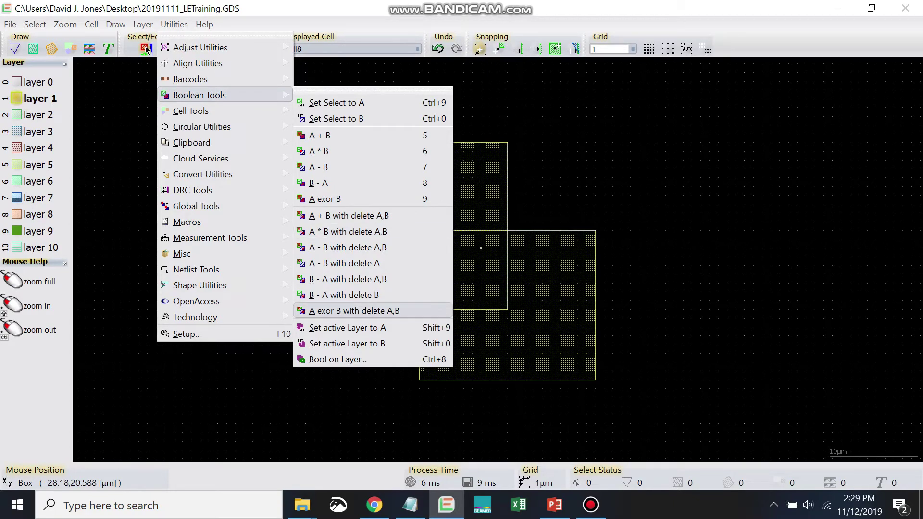
{"action": "key", "text": "Up"}
{"action": "key", "text": "Up"}
{"action": "key", "text": "Up"}
{"action": "key", "text": "Up"}
{"action": "key", "text": "Up"}
{"action": "key", "text": "Up"}
{"action": "key", "text": "Down"}
{"action": "key", "text": "Up"}
{"action": "key", "text": "Down"}
{"action": "key", "text": "Down"}
{"action": "key", "text": "Down"}
{"action": "key", "text": "Down"}
{"action": "key", "text": "Down"}
{"action": "key", "text": "Down"}
{"action": "key", "text": "Down"}
{"action": "key", "text": "Down"}
{"action": "key", "text": "Down"}
{"action": "key", "text": "Up"}
{"action": "key", "text": "Down"}
{"action": "key", "text": "Up"}
{"action": "key", "text": "Return"}
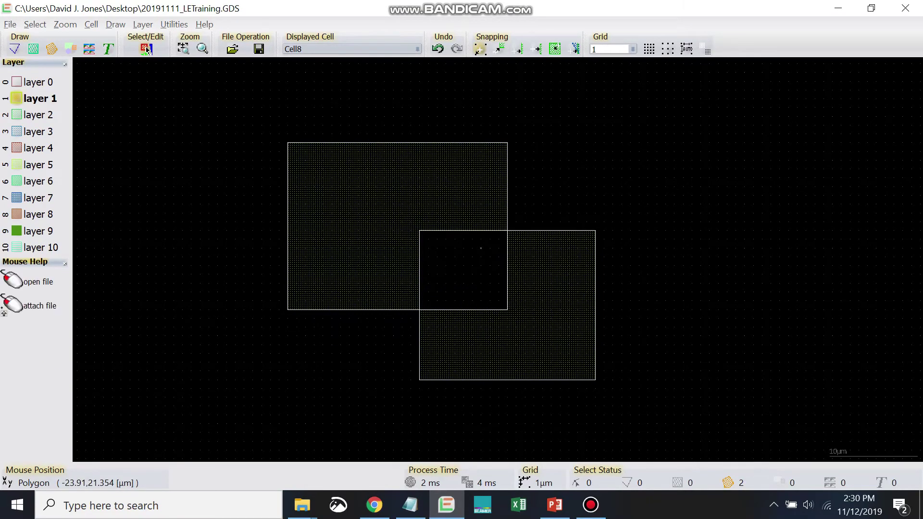
Browse the Boolean operations without applying one, then undo the exclusive-or result
{"action": "key", "text": "alt+u"}
{"action": "key", "text": "Down"}
{"action": "key", "text": "Down"}
{"action": "key", "text": "Down"}
{"action": "key", "text": "Right"}
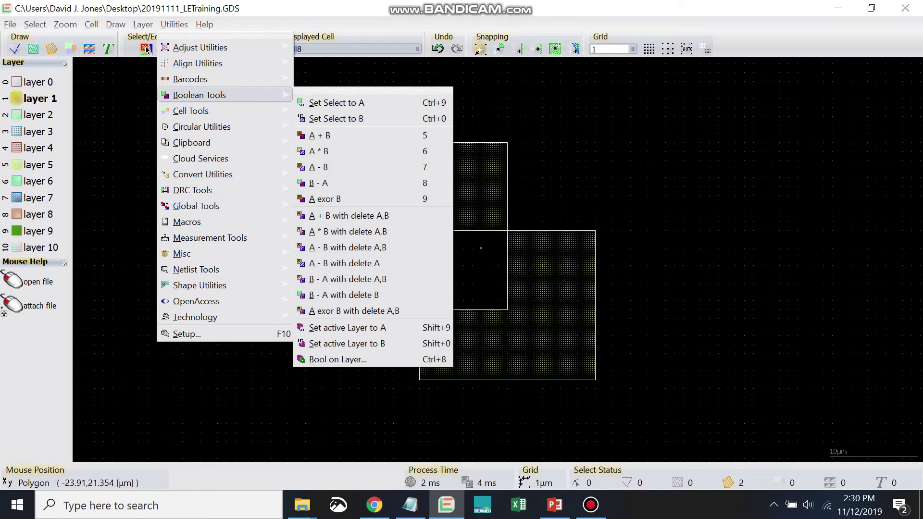
{"action": "key", "text": "Down"}
{"action": "key", "text": "Right"}
{"action": "key", "text": "Left"}
{"action": "key", "text": "Up"}
{"action": "key", "text": "Right"}
{"action": "key", "text": "Down"}
{"action": "key", "text": "Down"}
{"action": "key", "text": "Down"}
{"action": "key", "text": "Down"}
{"action": "key", "text": "Return"}
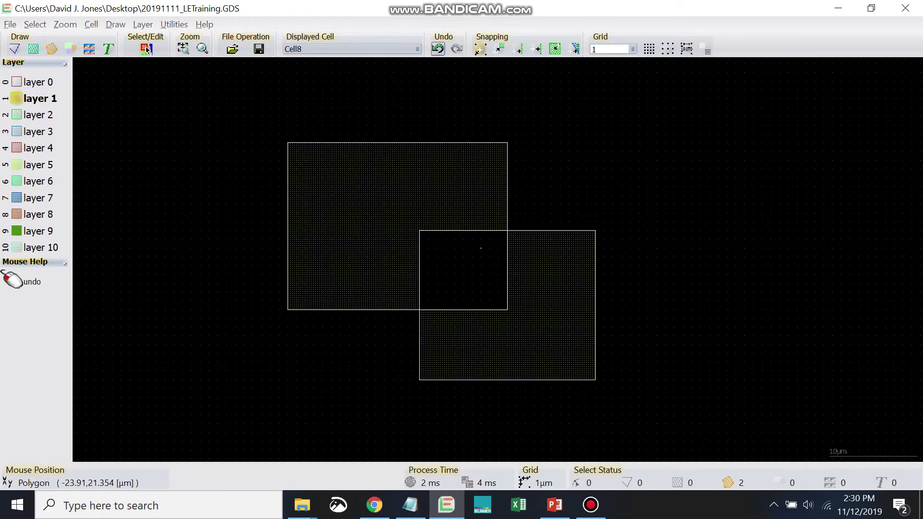
{"action": "key", "text": "ctrl+z"}
Run 'A * B with delete A,B' to keep only the overlap, then undo it to restore both boxes
{"action": "left_click", "coordinate": [391, 175]}
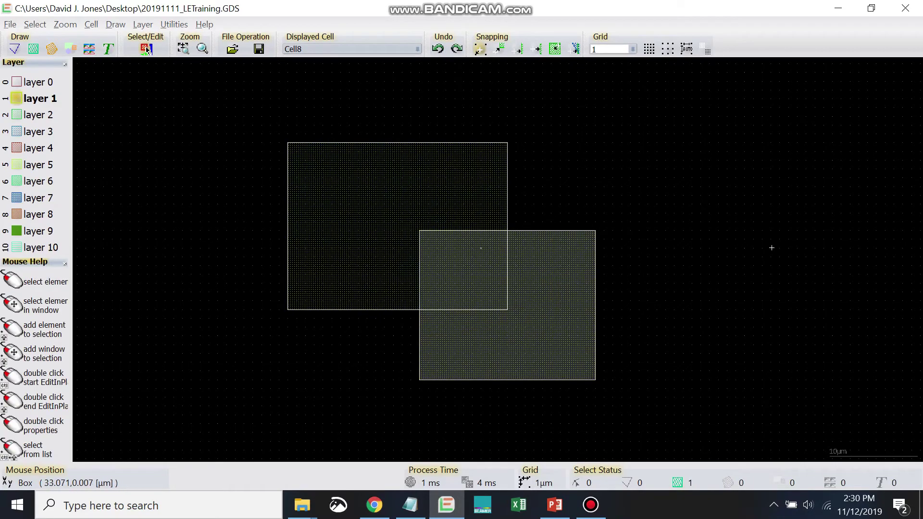
{"action": "left_click", "coordinate": [146, 50]}
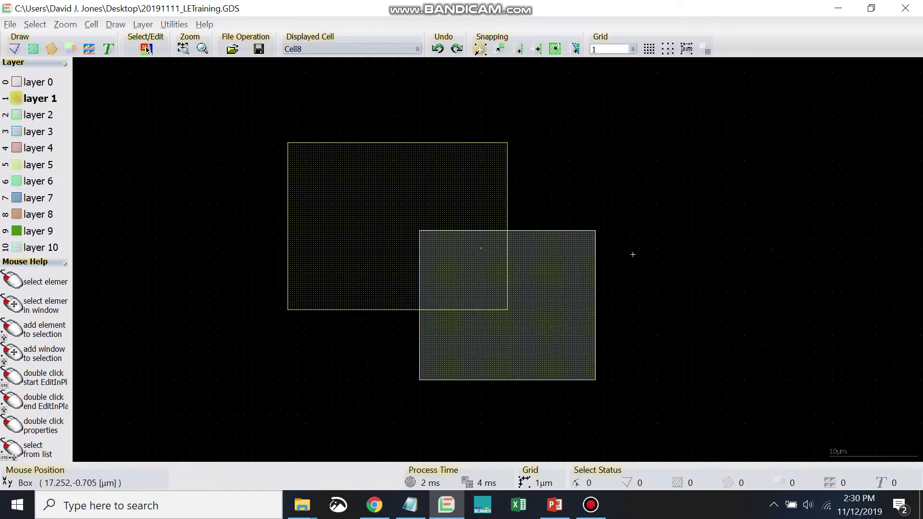
{"action": "left_click", "coordinate": [569, 270]}
{"action": "left_click", "coordinate": [146, 50]}
{"action": "key", "text": "alt+u"}
{"action": "key", "text": "Down"}
{"action": "key", "text": "Down"}
{"action": "key", "text": "Down"}
{"action": "key", "text": "Right"}
{"action": "key", "text": "Down"}
{"action": "key", "text": "Down"}
{"action": "key", "text": "Down"}
{"action": "key", "text": "Down"}
{"action": "key", "text": "Down"}
{"action": "key", "text": "Down"}
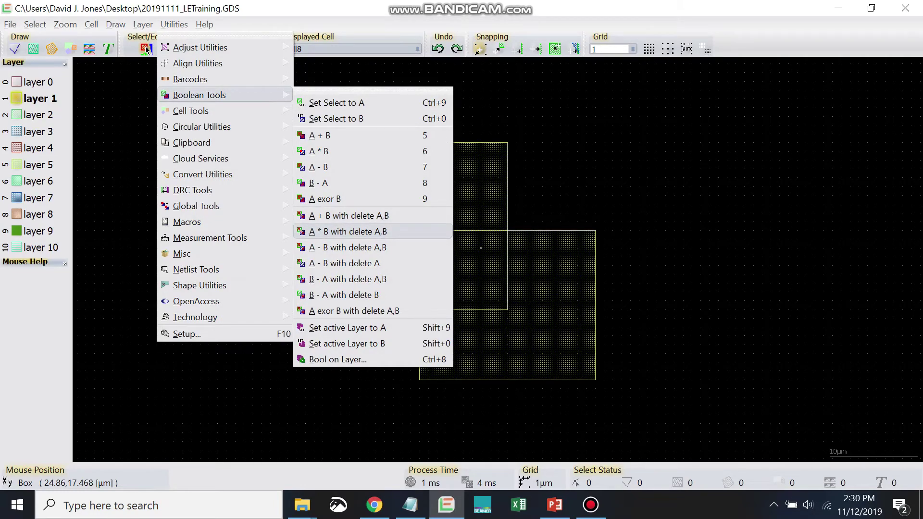
{"action": "key", "text": "Return"}
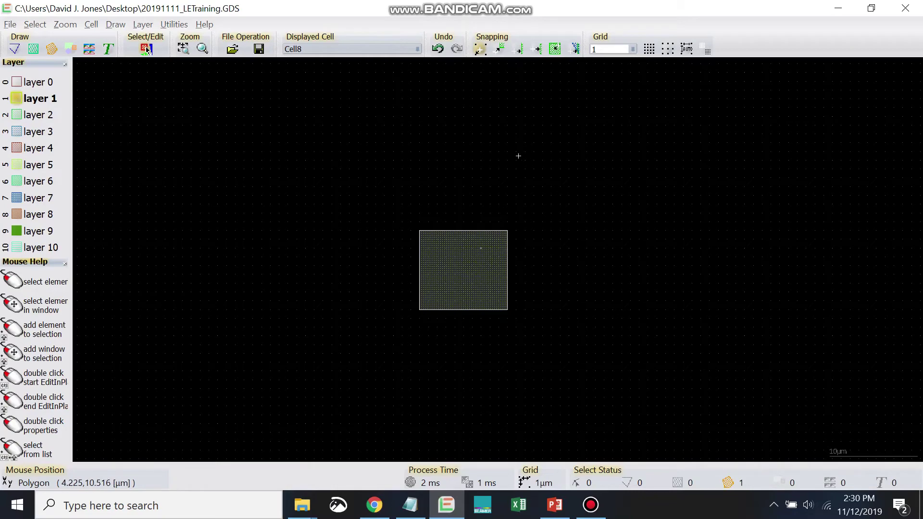
{"action": "left_click", "coordinate": [437, 49]}
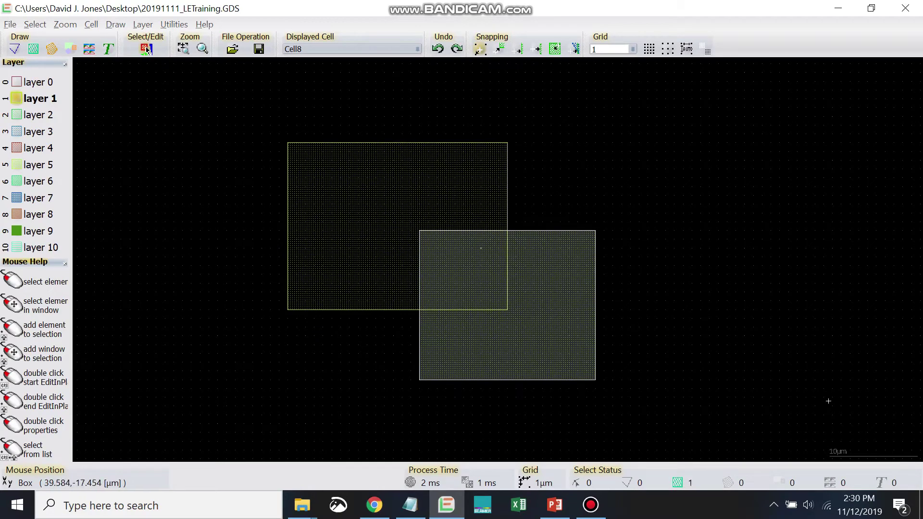
{"action": "key", "text": "Escape"}
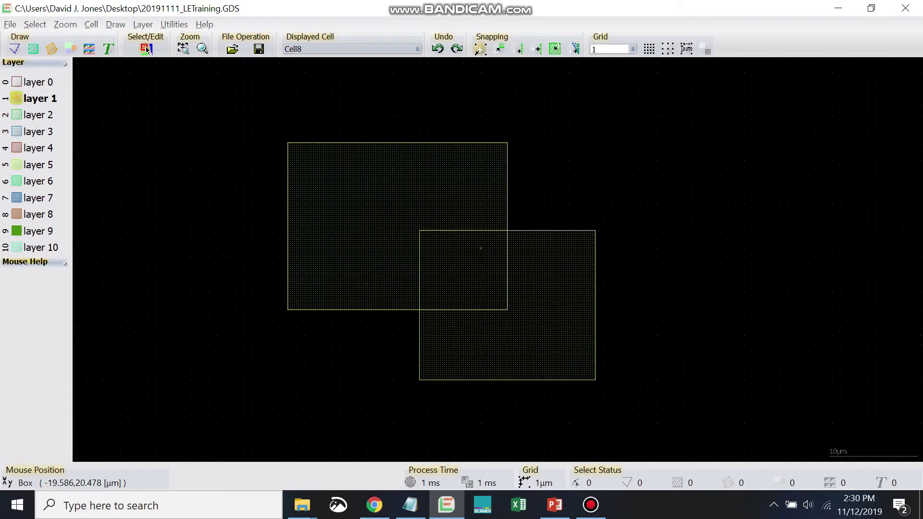
{"action": "left_click", "coordinate": [173, 24]}
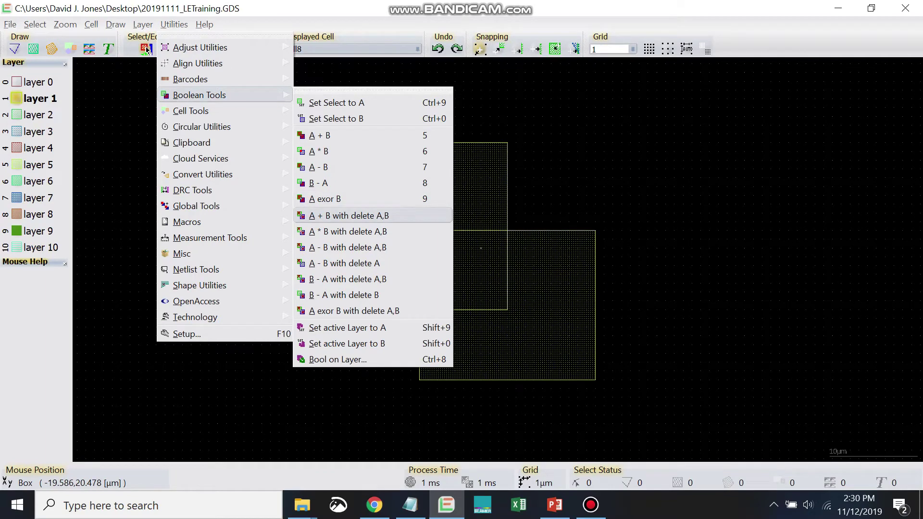
{"action": "left_click", "coordinate": [397, 216]}
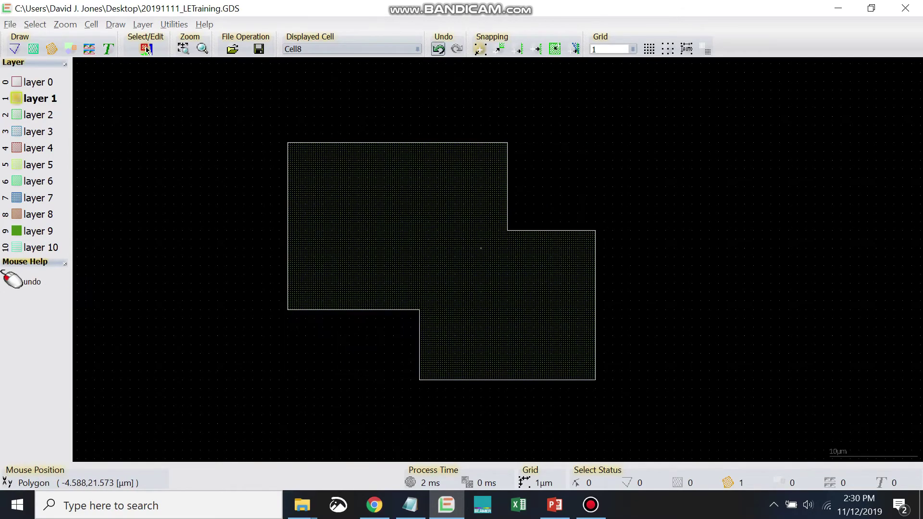
{"action": "left_click", "coordinate": [438, 48]}
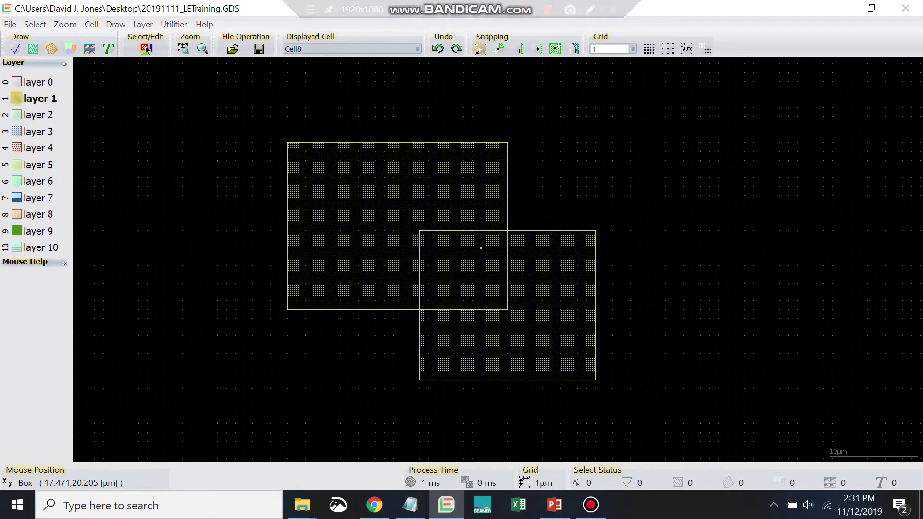
Compute the plain AND overlap of the two boxes, keeping both original boxes
{"action": "key", "text": "alt+u"}
{"action": "key", "text": "Down"}
{"action": "key", "text": "Down"}
{"action": "key", "text": "Down"}
{"action": "key", "text": "Right"}
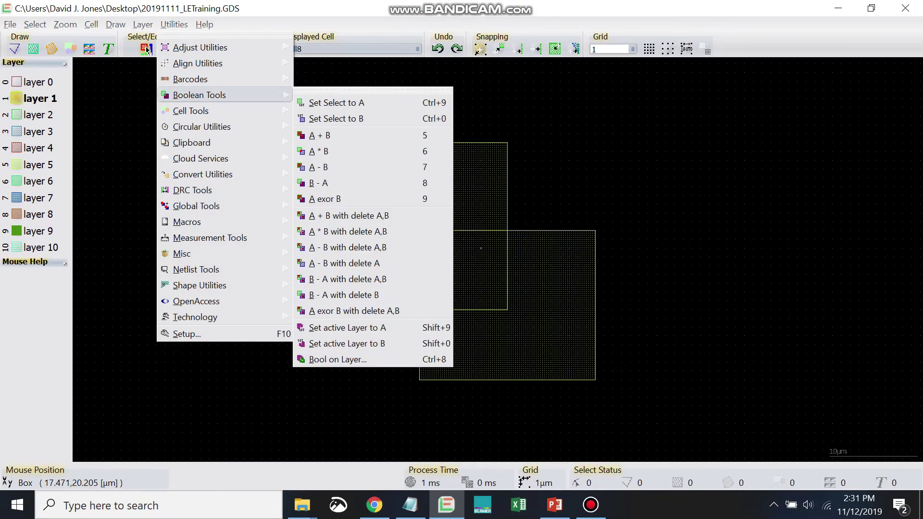
{"action": "key", "text": "Down"}
{"action": "key", "text": "Up"}
{"action": "key", "text": "Right"}
{"action": "key", "text": "Down"}
{"action": "key", "text": "Down"}
{"action": "key", "text": "Down"}
{"action": "key", "text": "Up"}
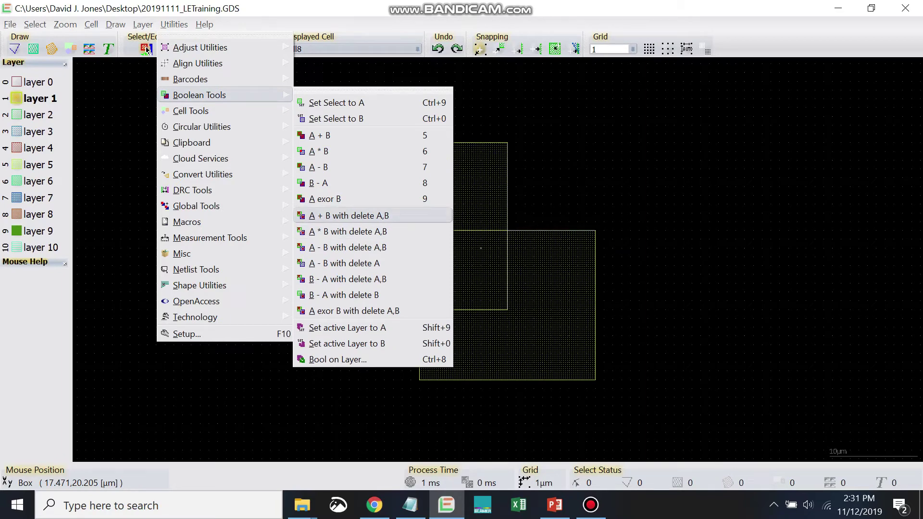
{"action": "key", "text": "Up"}
{"action": "key", "text": "Up"}
{"action": "key", "text": "Up"}
{"action": "key", "text": "Up"}
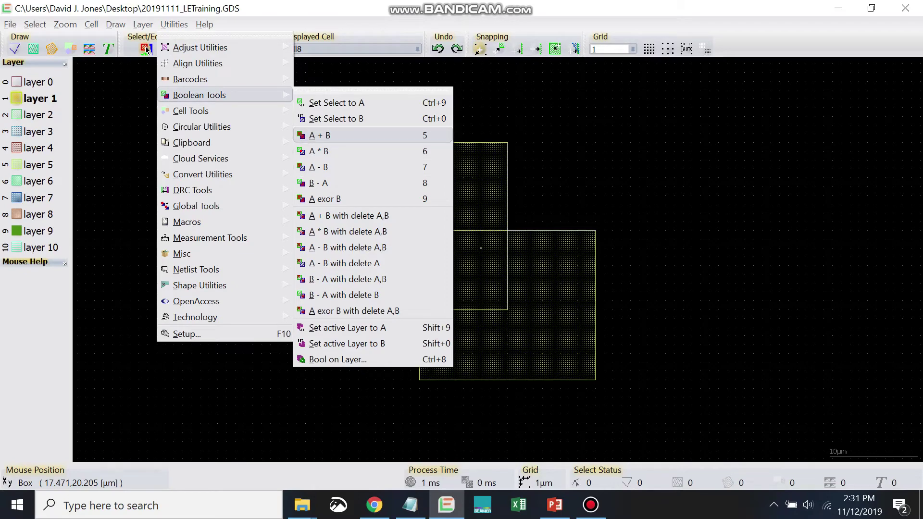
{"action": "key", "text": "Down"}
{"action": "key", "text": "Return"}
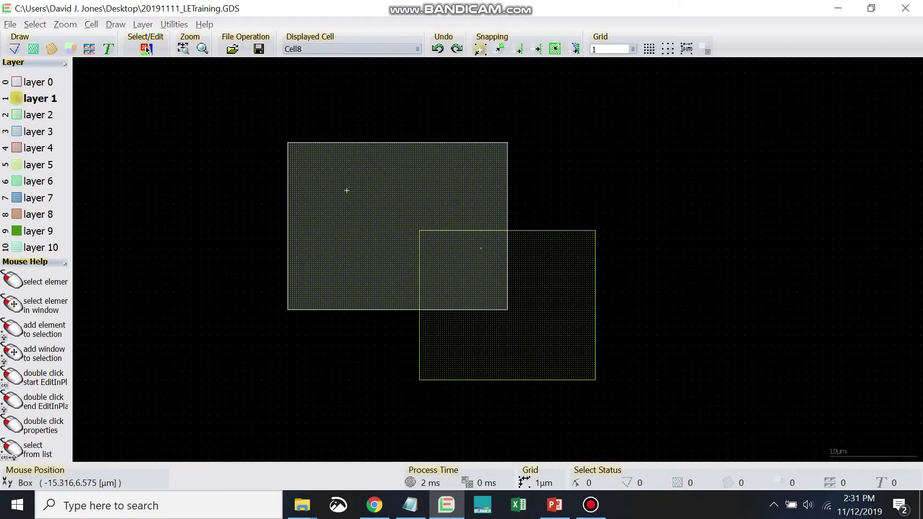
Run plain 'A exor B' (not the delete variant) on the two boxes
{"action": "left_click", "coordinate": [529, 269]}
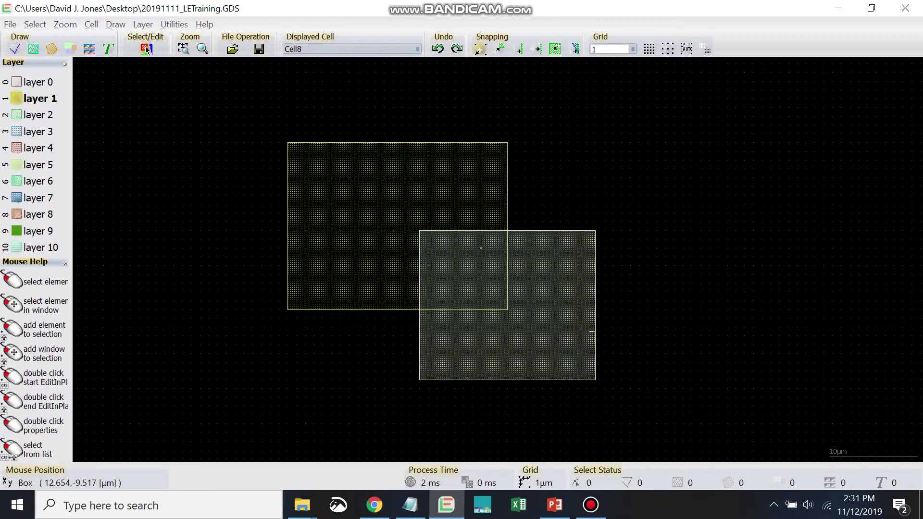
{"action": "left_click", "coordinate": [763, 342]}
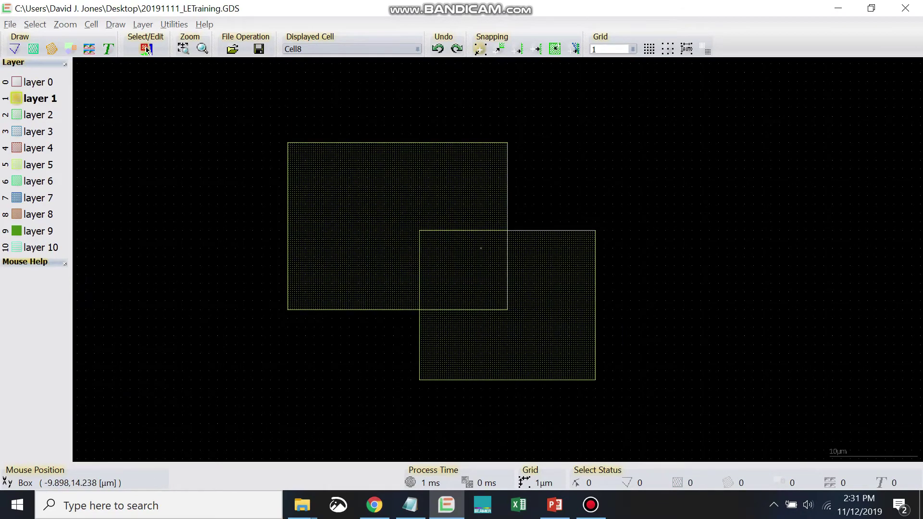
{"action": "key", "text": "alt+u"}
{"action": "key", "text": "b"}
{"action": "key", "text": "b"}
{"action": "key", "text": "Right"}
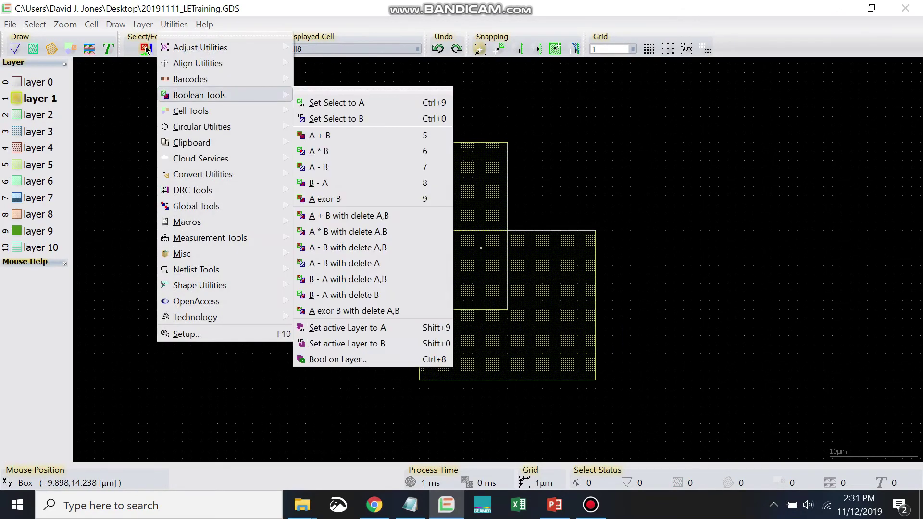
{"action": "key", "text": "Down"}
{"action": "key", "text": "Down"}
{"action": "key", "text": "Down"}
{"action": "key", "text": "Down"}
{"action": "key", "text": "Down"}
{"action": "key", "text": "Down"}
{"action": "key", "text": "Down"}
{"action": "key", "text": "Up"}
{"action": "key", "text": "Up"}
{"action": "key", "text": "Up"}
{"action": "key", "text": "Down"}
{"action": "key", "text": "Down"}
{"action": "key", "text": "Down"}
{"action": "key", "text": "Down"}
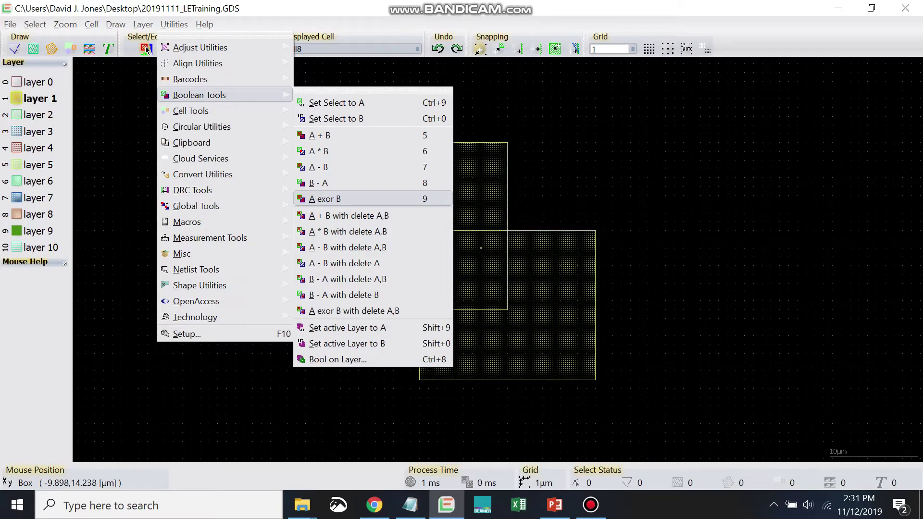
{"action": "key", "text": "Down"}
{"action": "key", "text": "Down"}
{"action": "key", "text": "Down"}
{"action": "key", "text": "Up"}
{"action": "key", "text": "Up"}
{"action": "key", "text": "Up"}
{"action": "key", "text": "Down"}
{"action": "key", "text": "Up"}
{"action": "key", "text": "Return"}
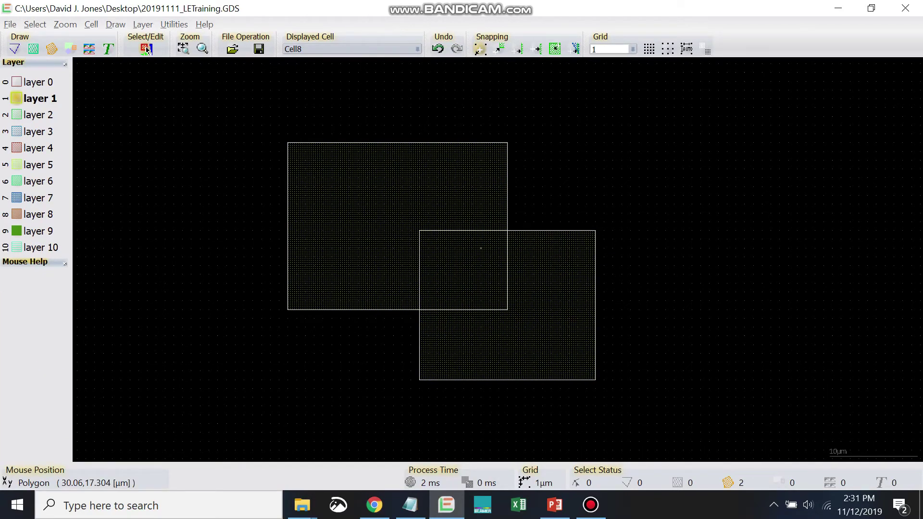
Move the upper-left L-shaped XOR piece off to the upper left with Move/Scale
{"action": "left_click", "coordinate": [537, 185]}
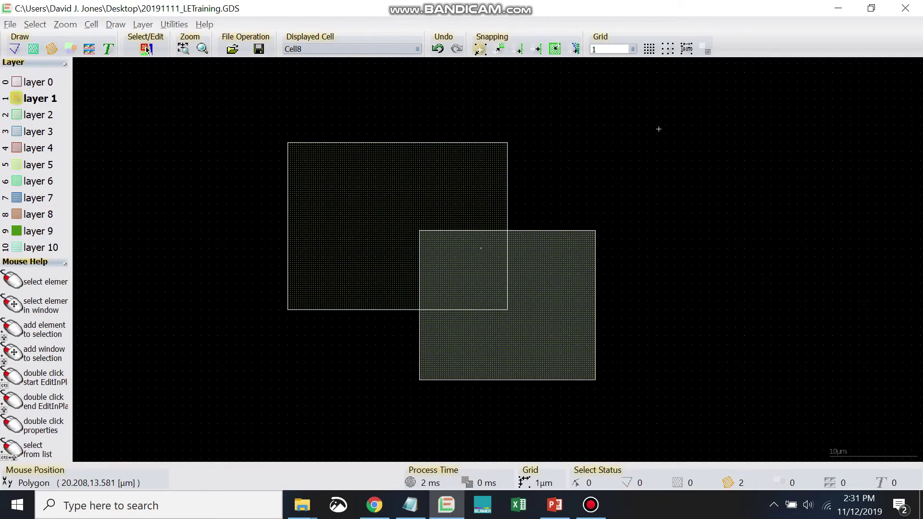
{"action": "left_click", "coordinate": [470, 185]}
{"action": "right_click", "coordinate": [470, 185]}
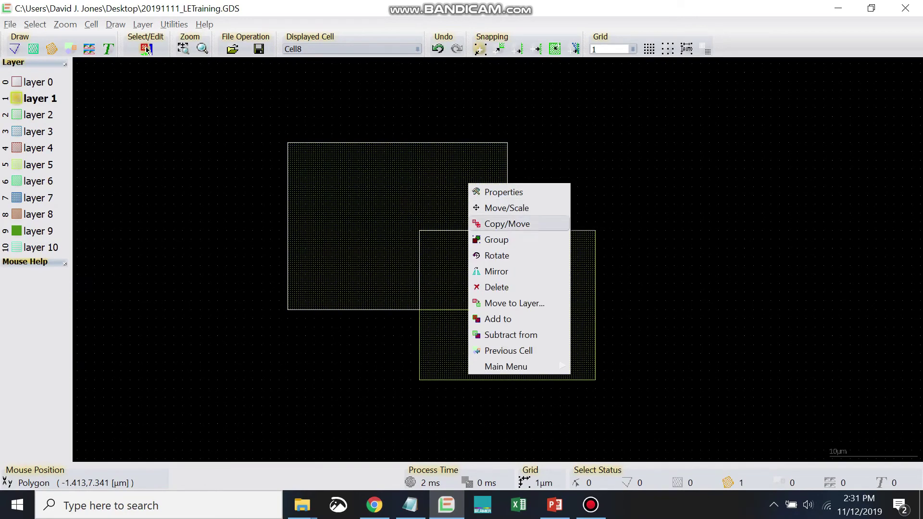
{"action": "left_click", "coordinate": [402, 184]}
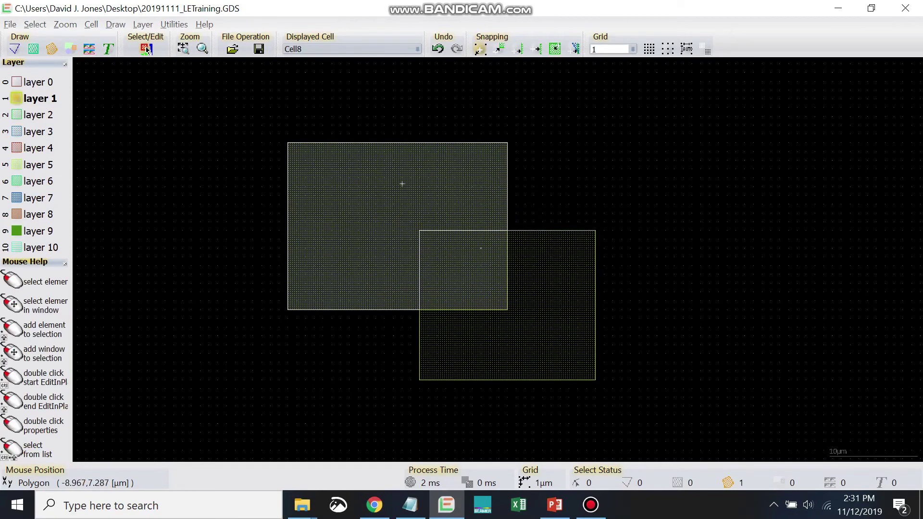
{"action": "right_click", "coordinate": [402, 183]}
{"action": "left_click", "coordinate": [418, 206]}
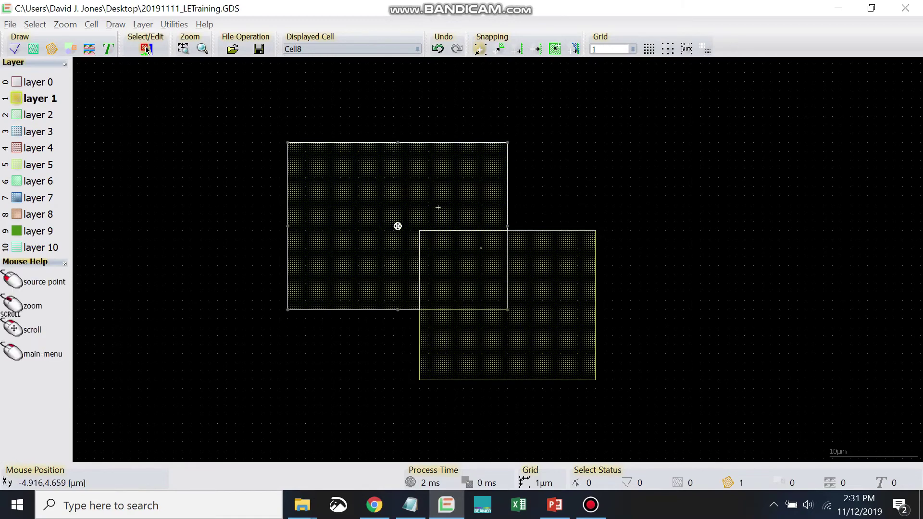
{"action": "left_click", "coordinate": [177, 183]}
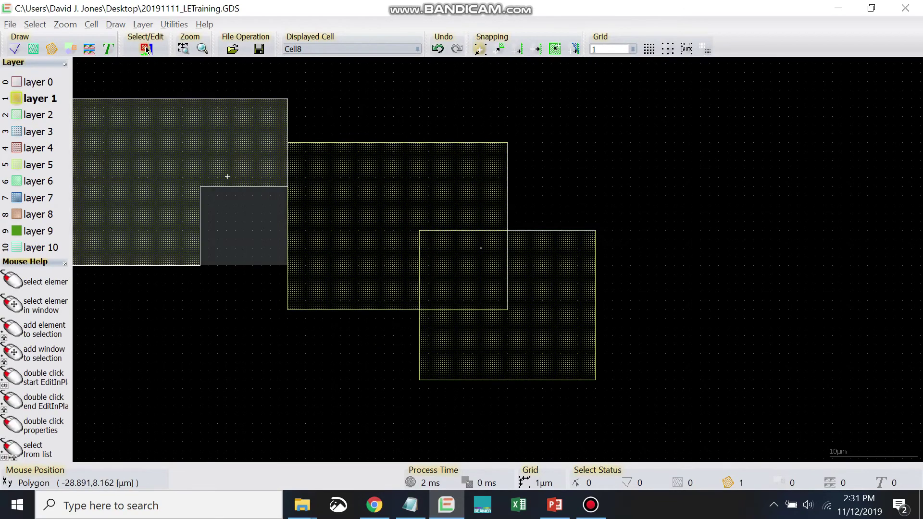
Move the lower-right L-shaped XOR piece out to the right of the boxes
{"action": "left_click", "coordinate": [521, 301]}
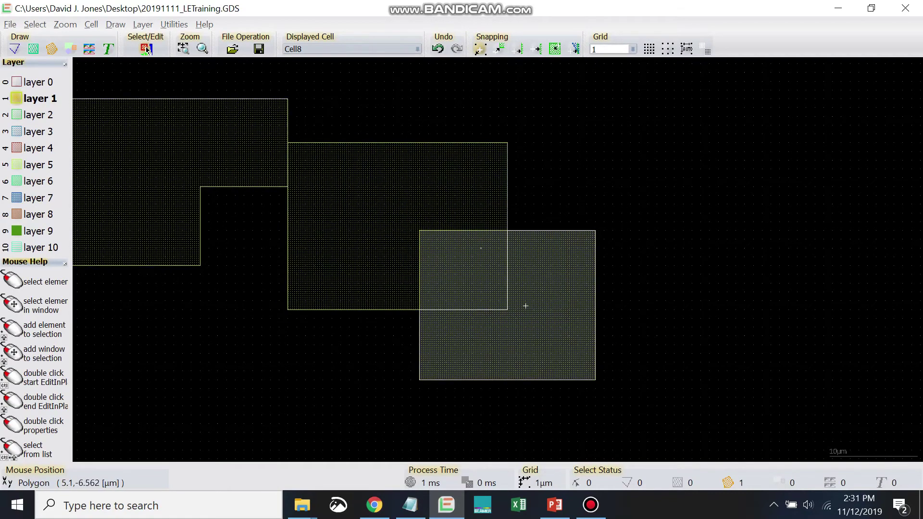
{"action": "right_click", "coordinate": [525, 305]}
{"action": "left_click", "coordinate": [563, 330]}
{"action": "left_click", "coordinate": [507, 306]}
{"action": "left_click", "coordinate": [736, 327]}
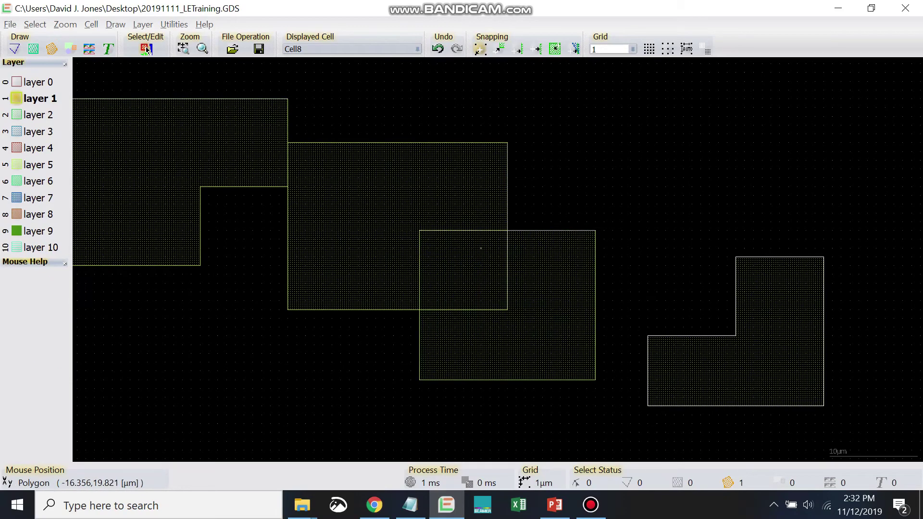
{"action": "left_click", "coordinate": [174, 24]}
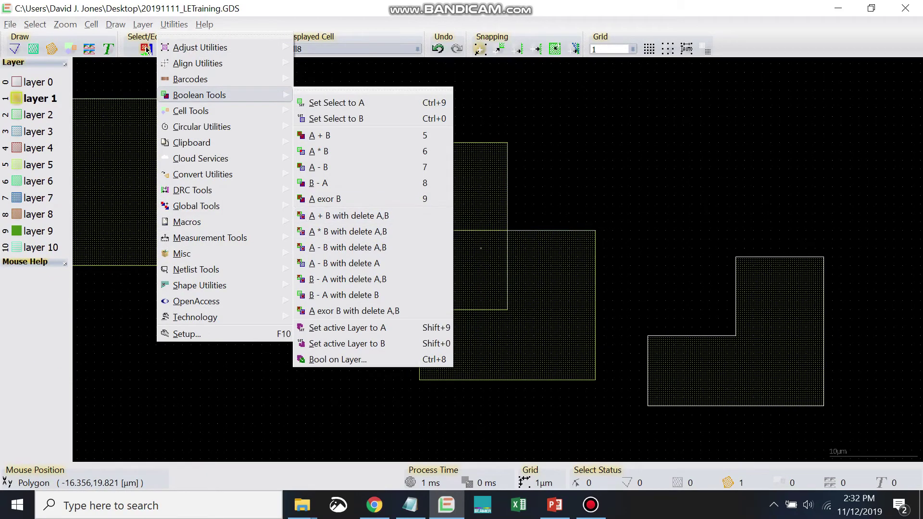
{"action": "left_click", "coordinate": [348, 215]}
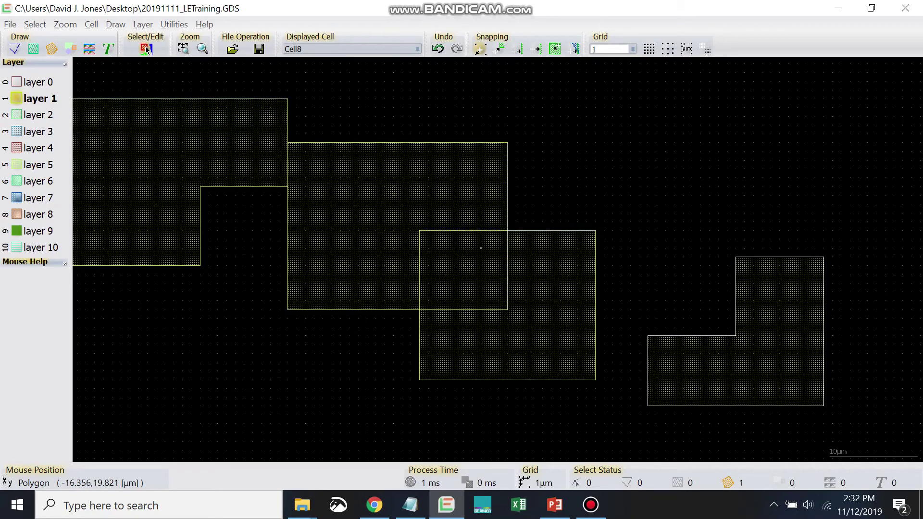
{"action": "left_click", "coordinate": [414, 115]}
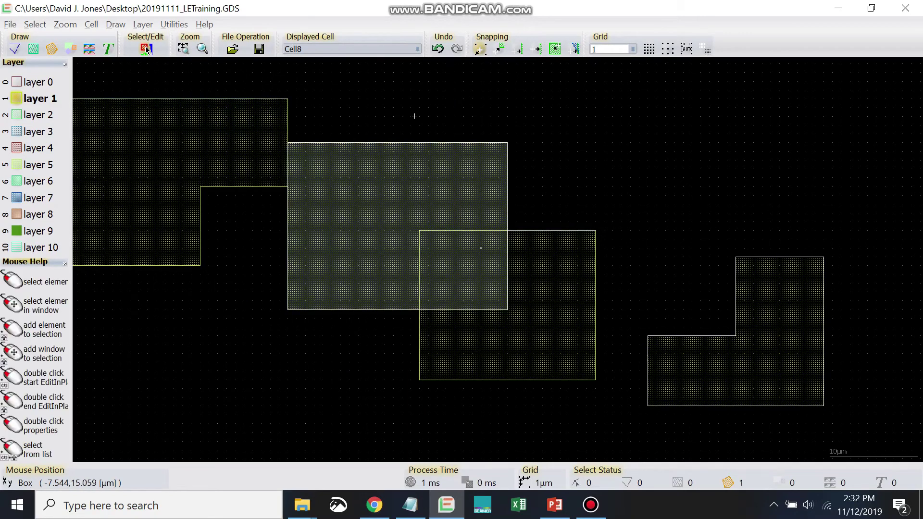
{"action": "left_click", "coordinate": [362, 106]}
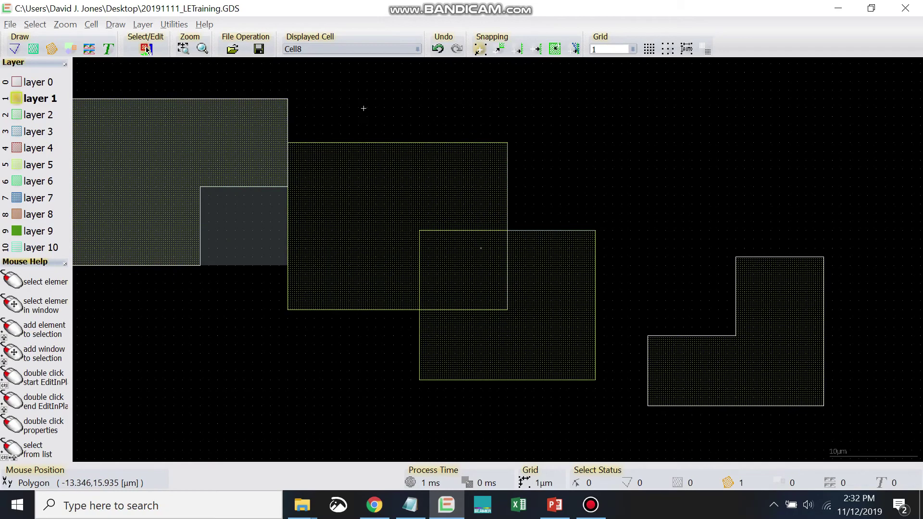
{"action": "left_click", "coordinate": [609, 266]}
{"action": "left_click", "coordinate": [644, 269]}
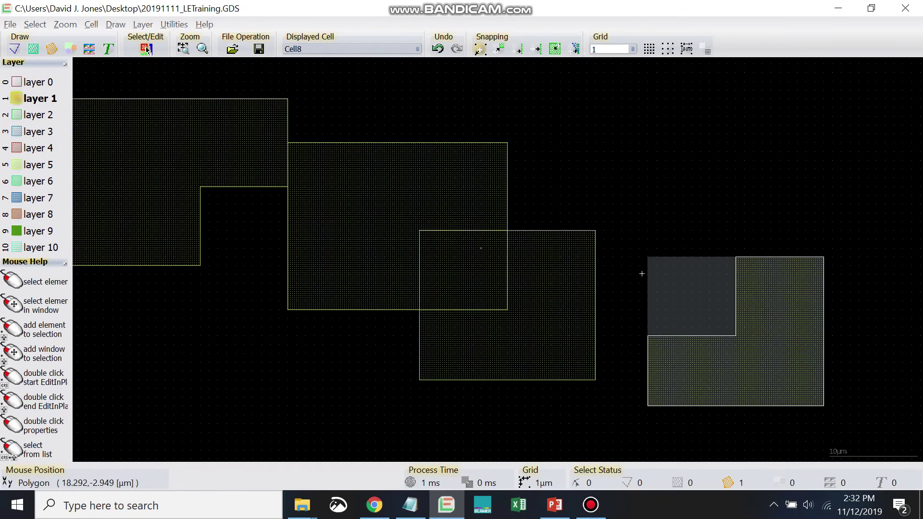
{"action": "left_click", "coordinate": [508, 171]}
{"action": "left_click", "coordinate": [482, 81]}
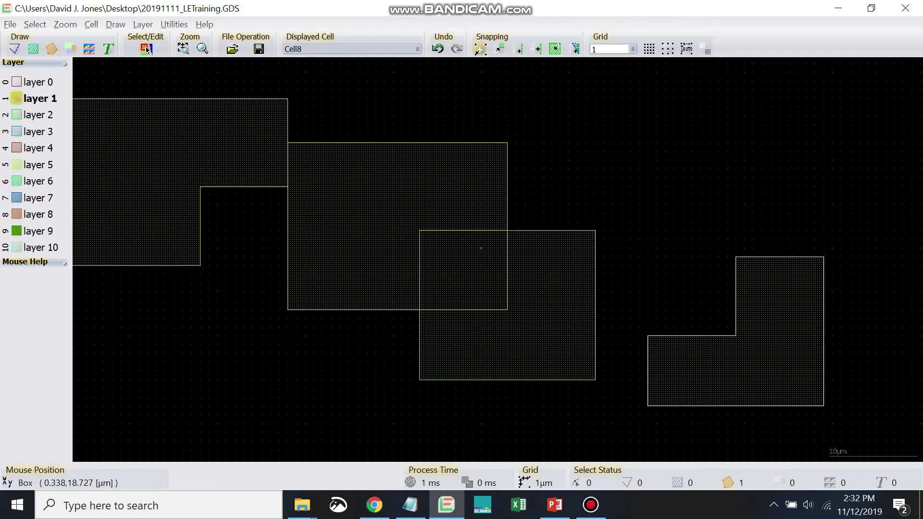
{"action": "left_click", "coordinate": [174, 24]}
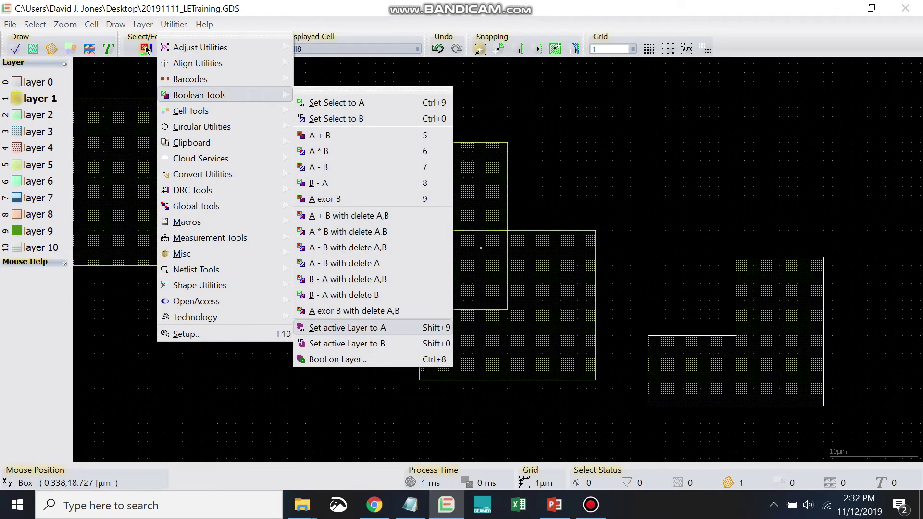
{"action": "key", "text": "Down"}
{"action": "key", "text": "Up"}
{"action": "key", "text": "Down"}
{"action": "key", "text": "Down"}
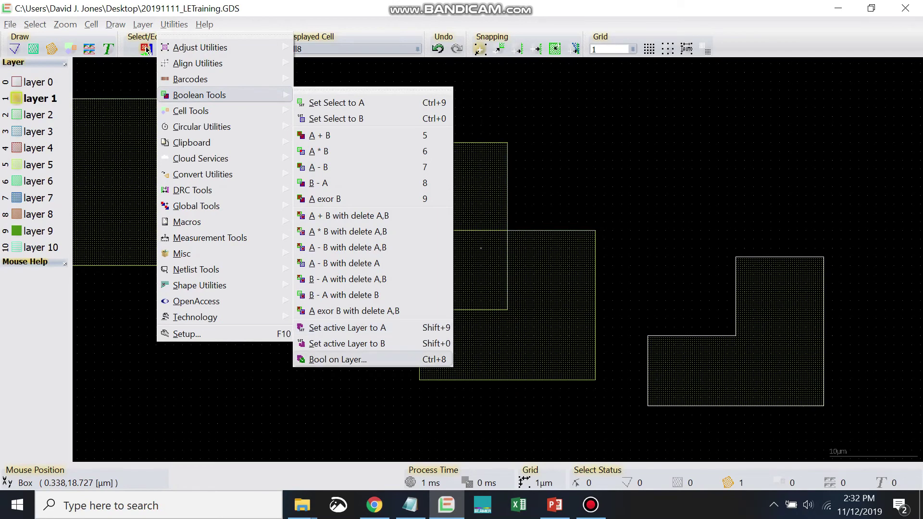
{"action": "key", "text": "Up"}
{"action": "key", "text": "Up"}
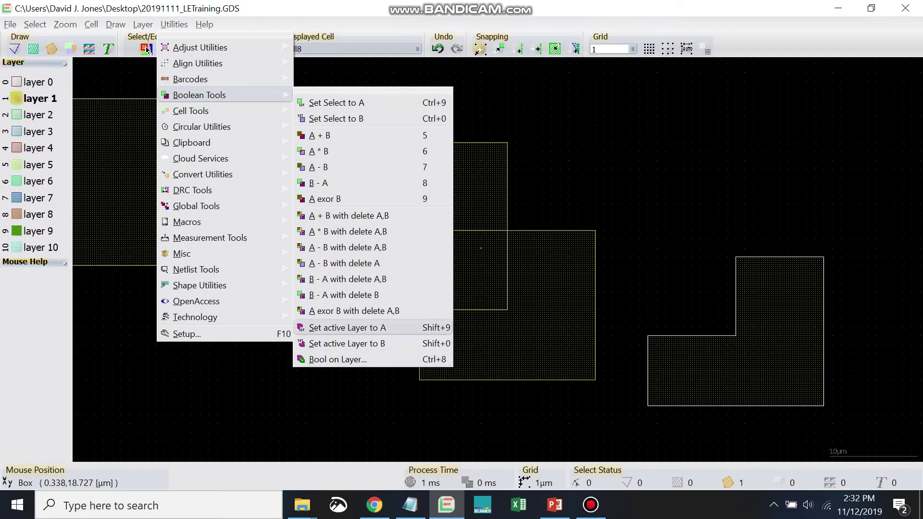
{"action": "key", "text": "Return"}
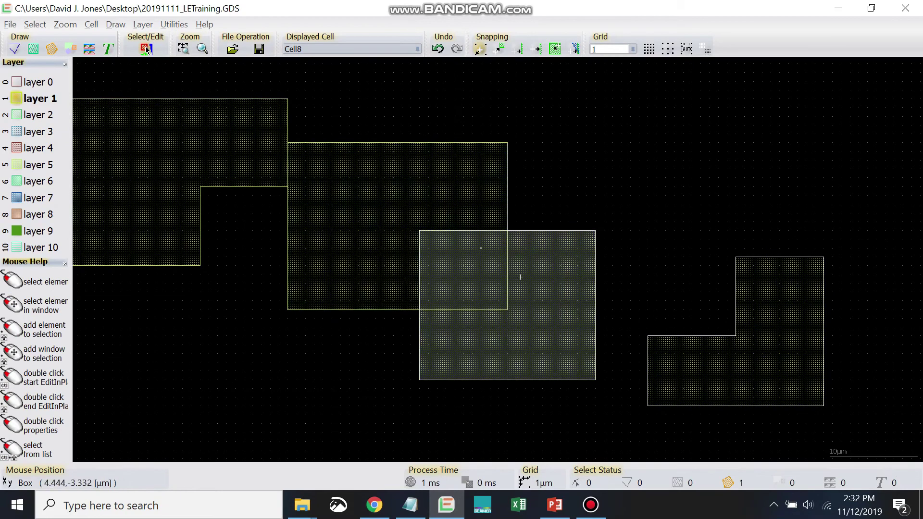
{"action": "left_click", "coordinate": [425, 192]}
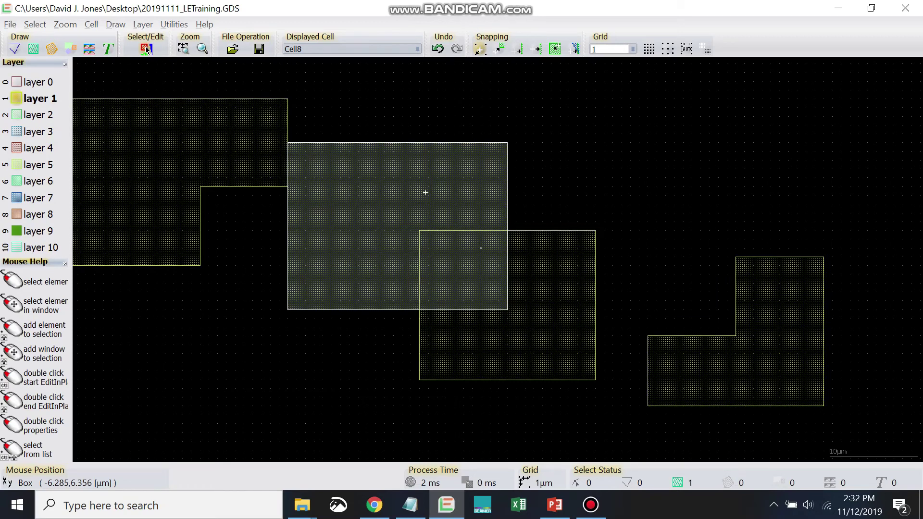
{"action": "left_click", "coordinate": [557, 328]}
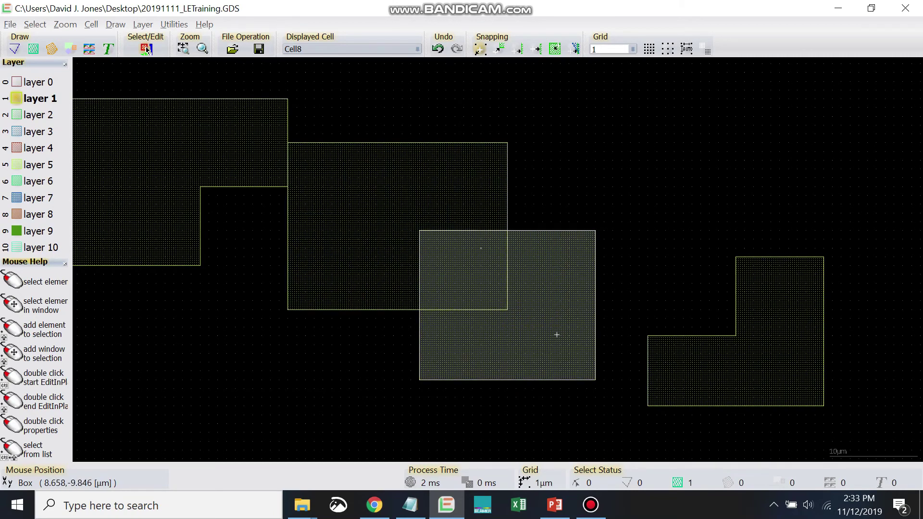
{"action": "left_click", "coordinate": [520, 340]}
{"action": "left_click", "coordinate": [418, 199]}
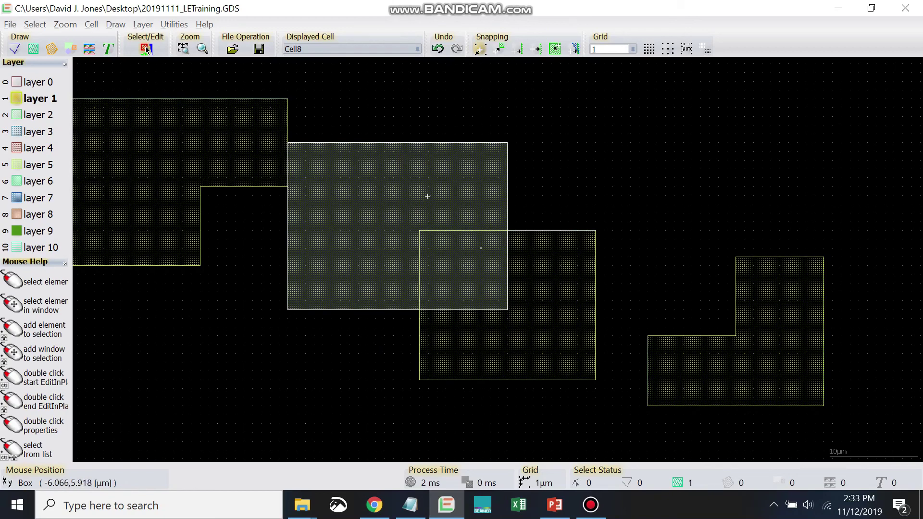
{"action": "left_click", "coordinate": [509, 240]}
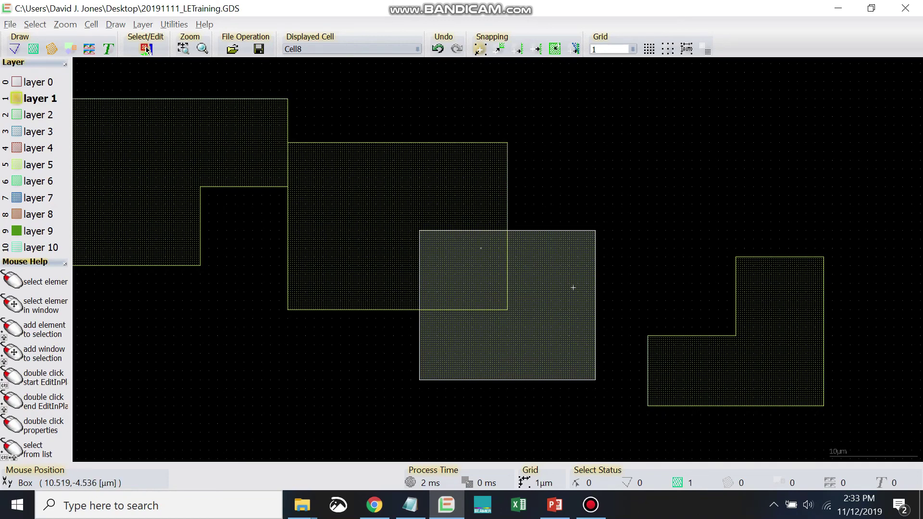
{"action": "left_click", "coordinate": [433, 183]}
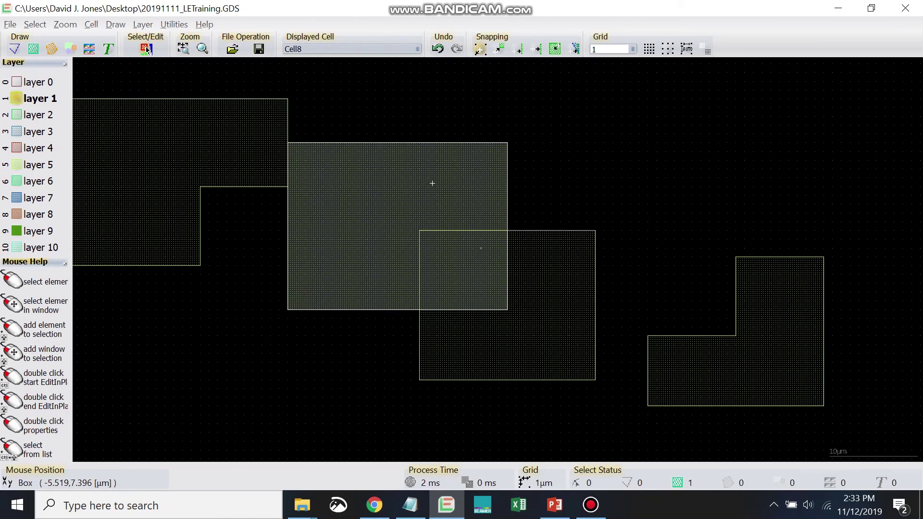